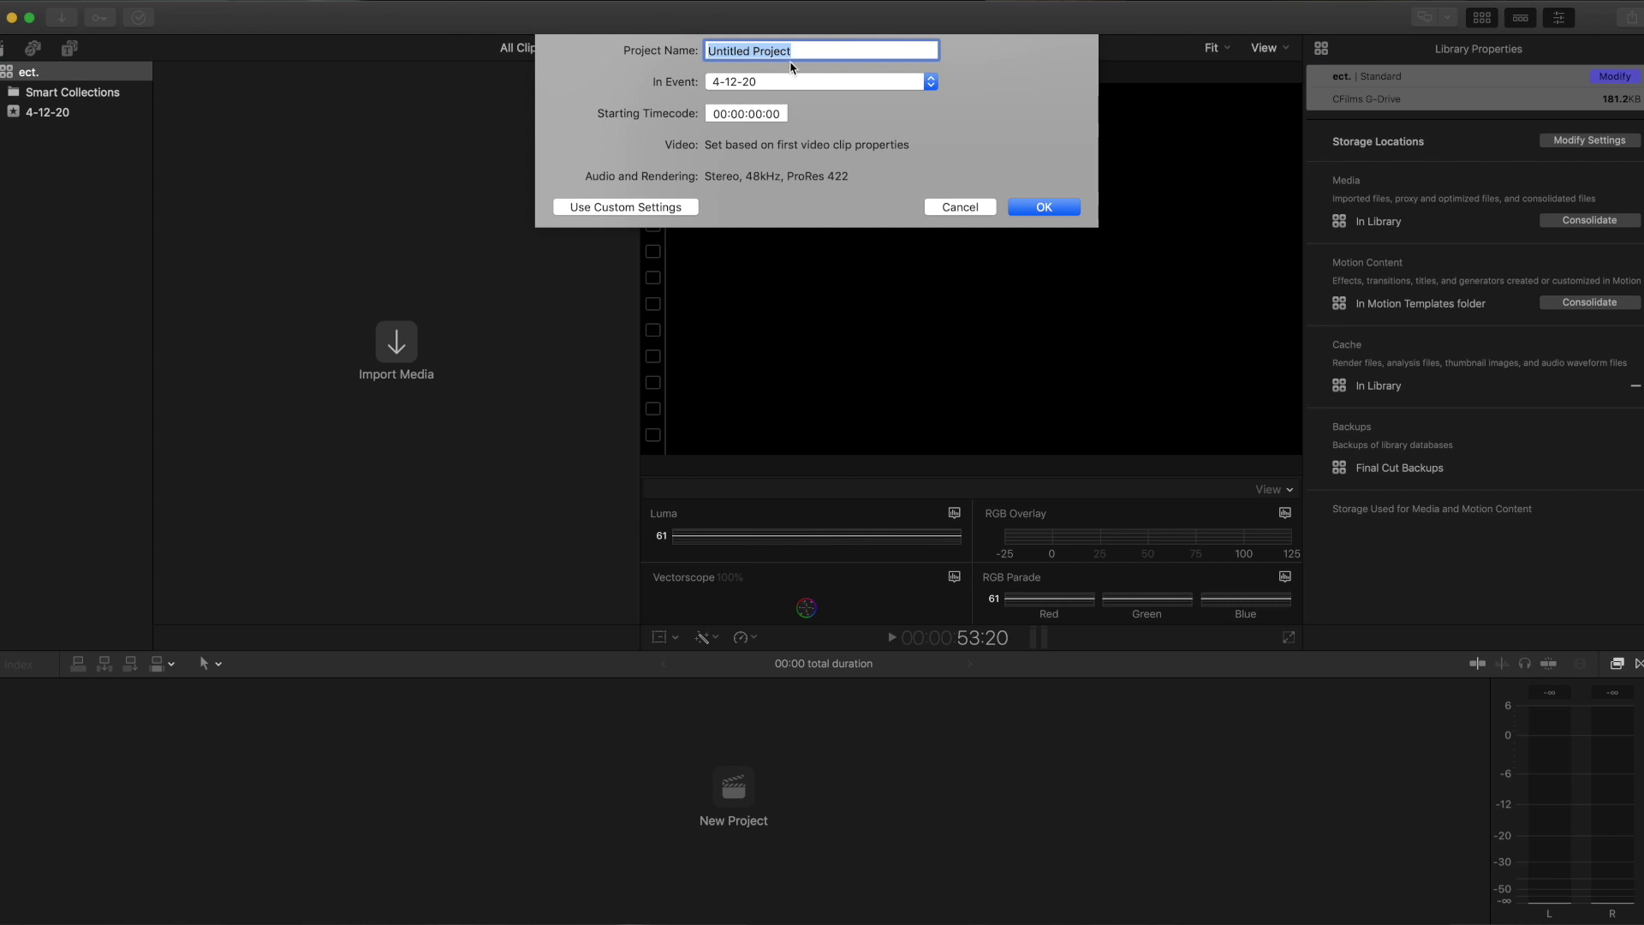
Create a project named "color correction" in event 4-12-20 and place the C0028 clip from the desktop in its timeline.
type("color correction")
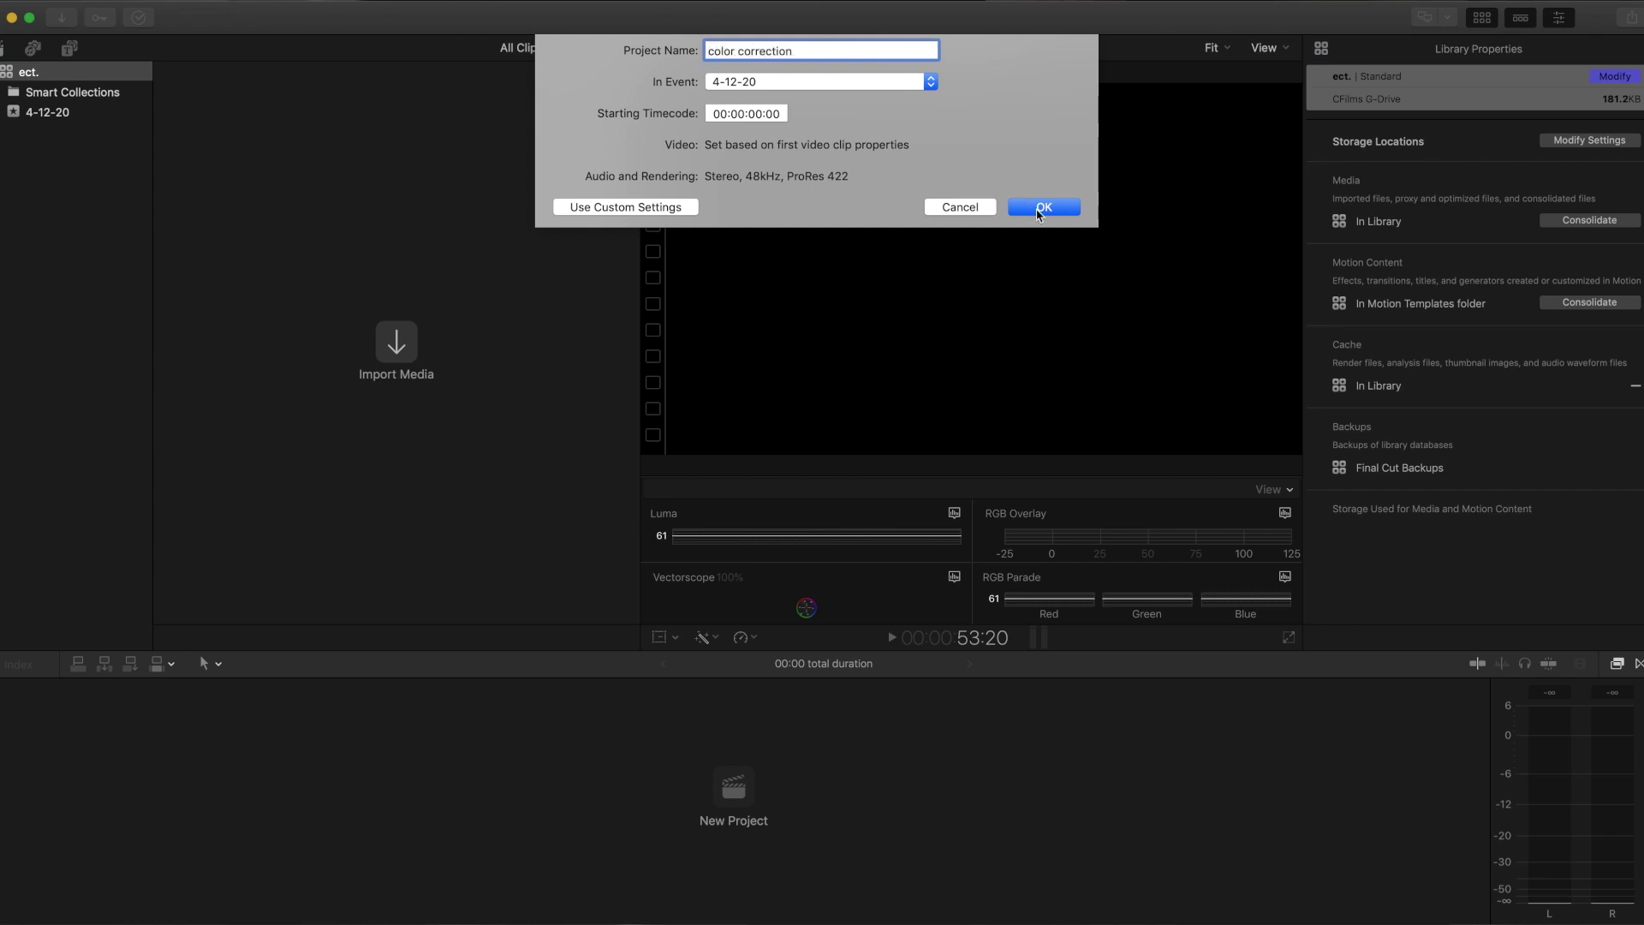
left_click(1037, 213)
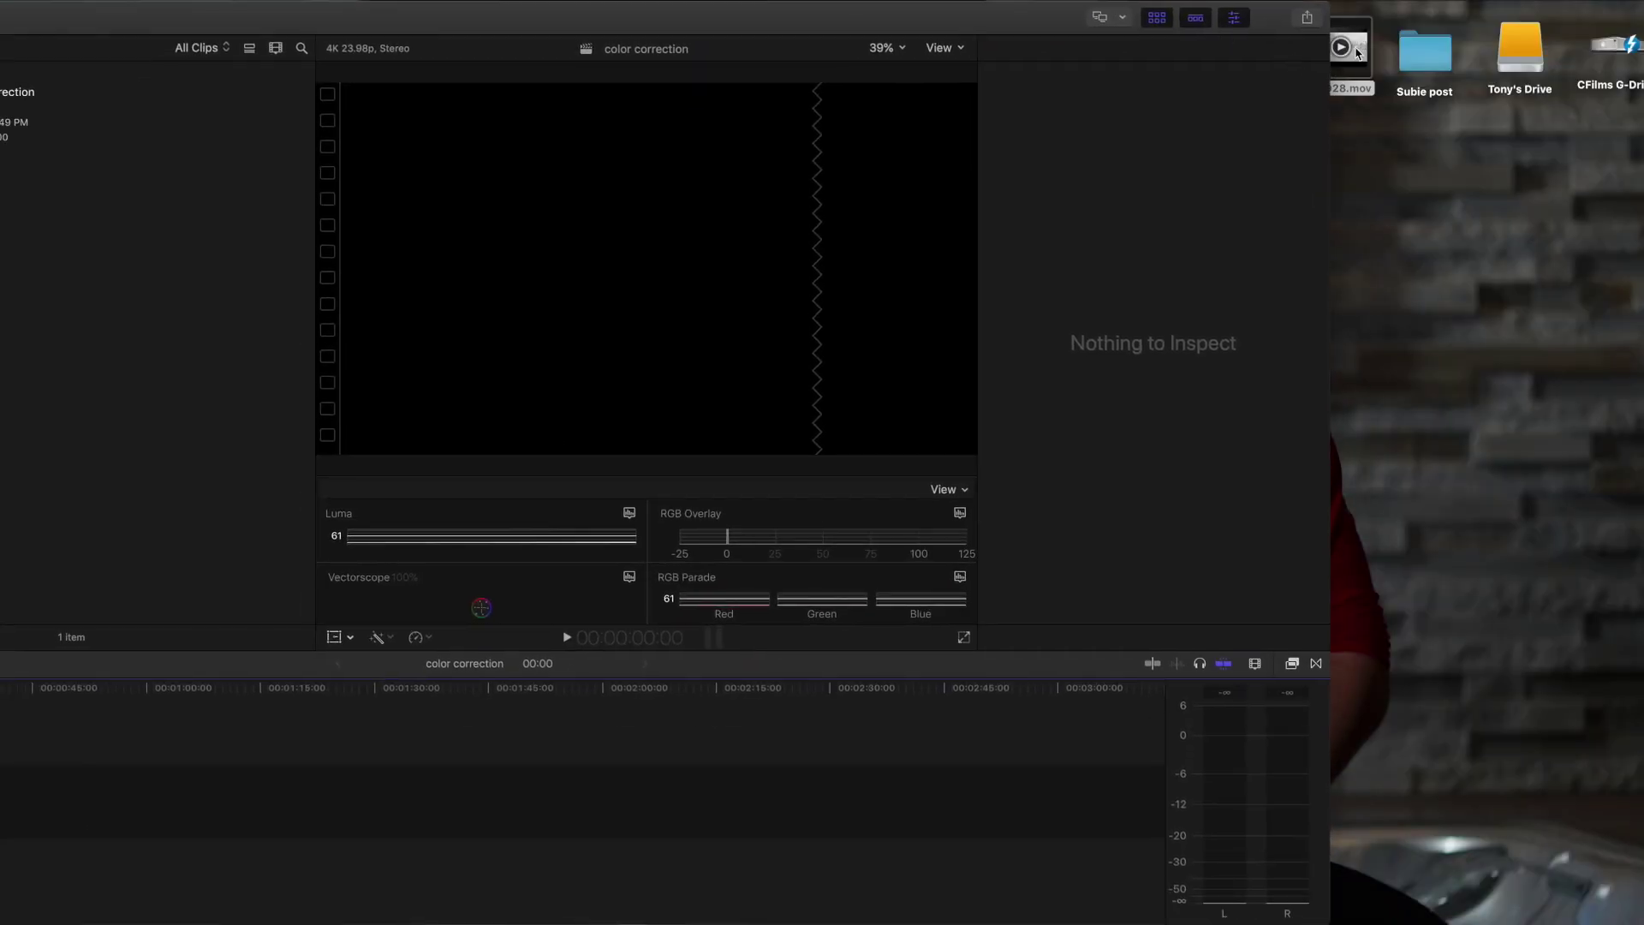
left_click_drag(1357, 52, 208, 773)
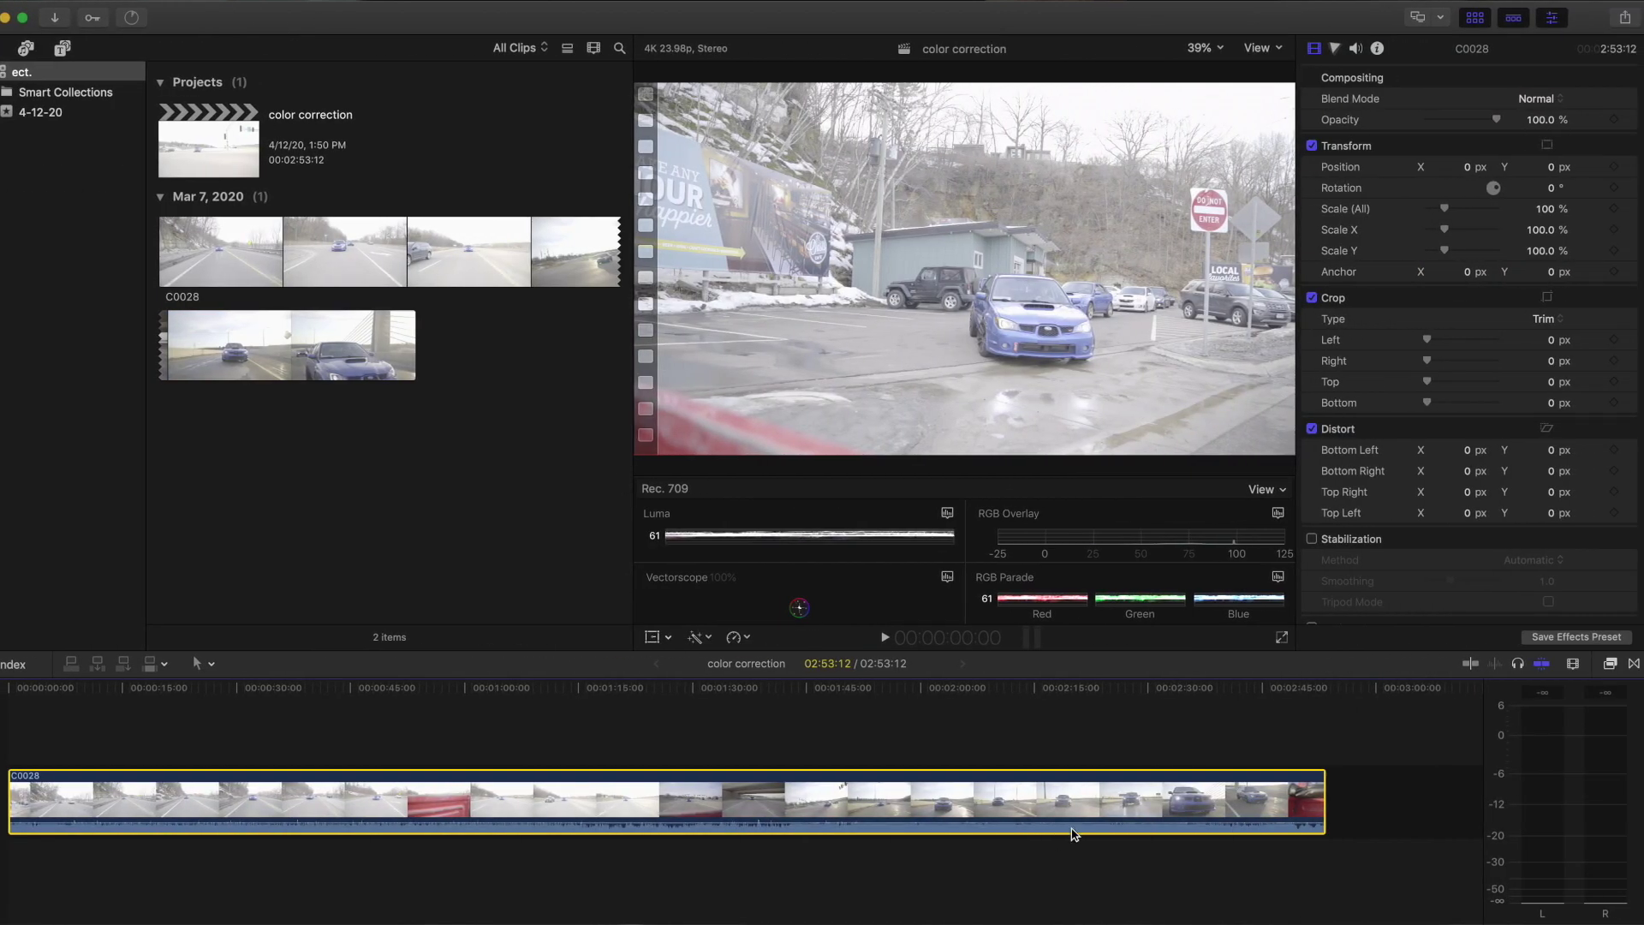
left_click(848, 747)
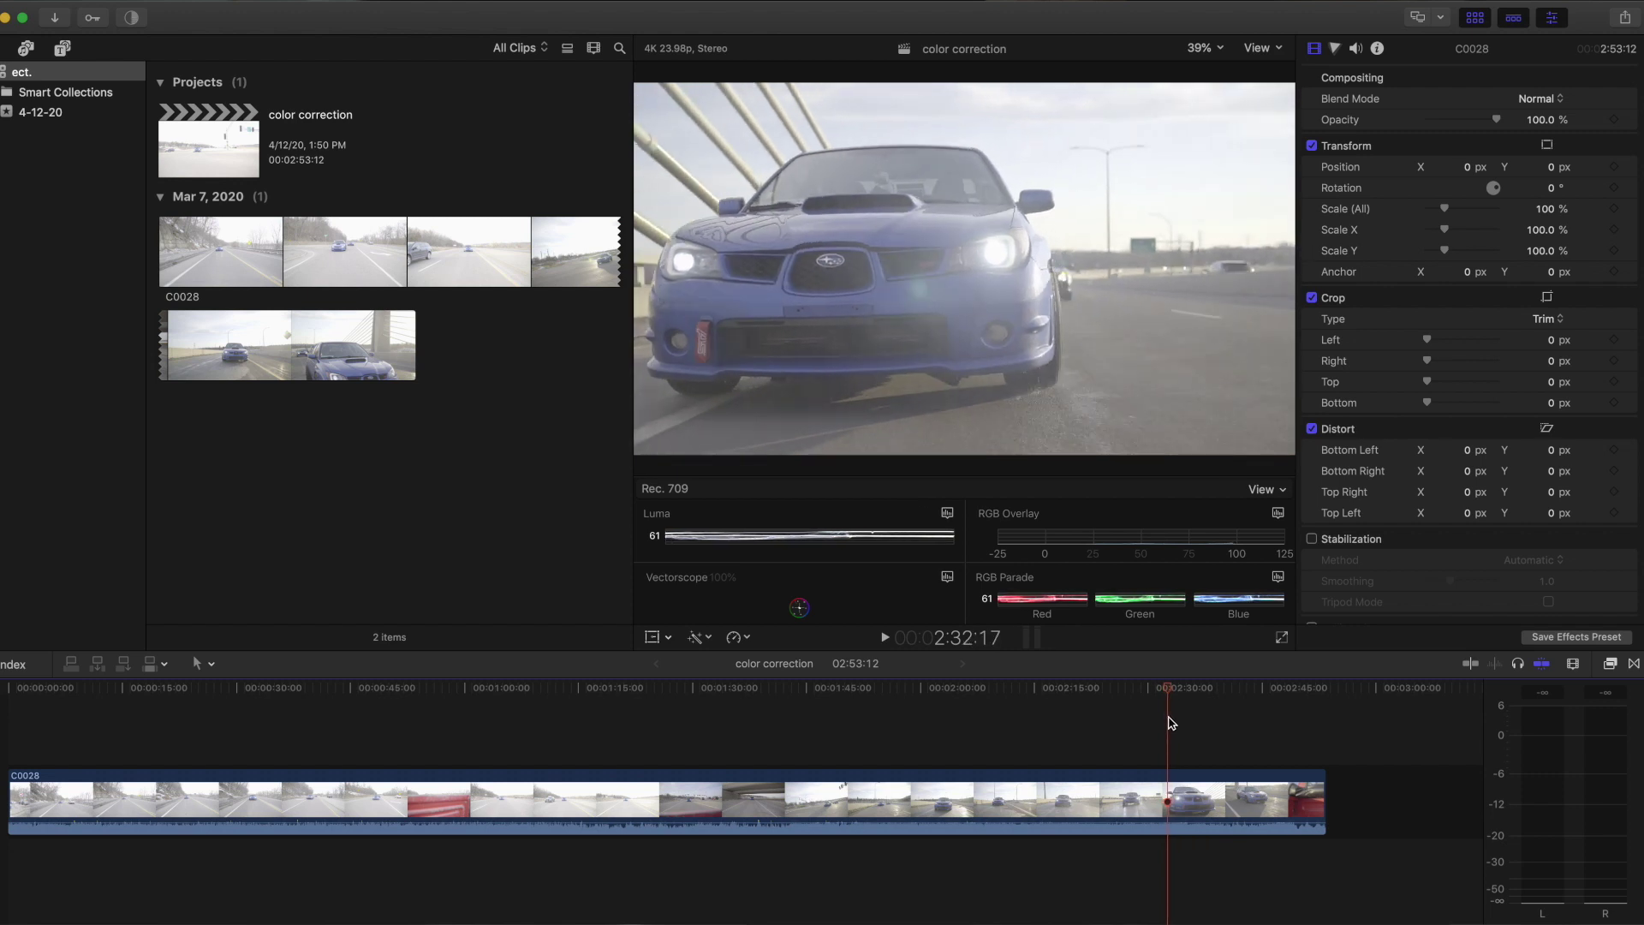
Select the C0028 clip in the timeline and set its Color Board master exposure to 26%.
left_click(1190, 807)
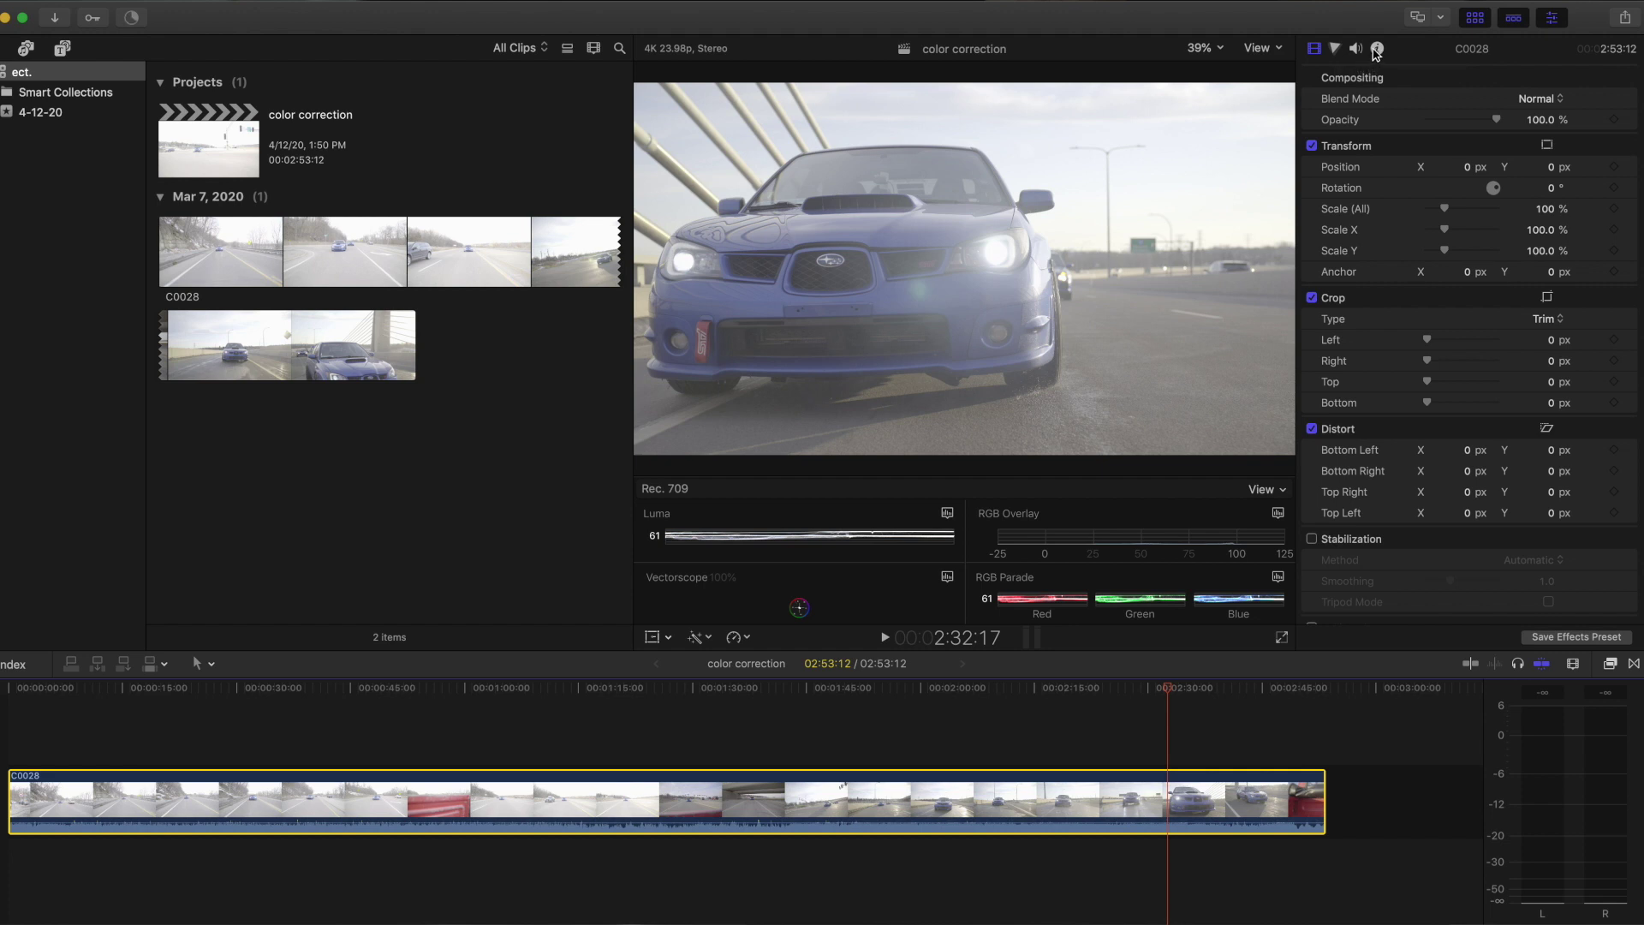
left_click(1335, 50)
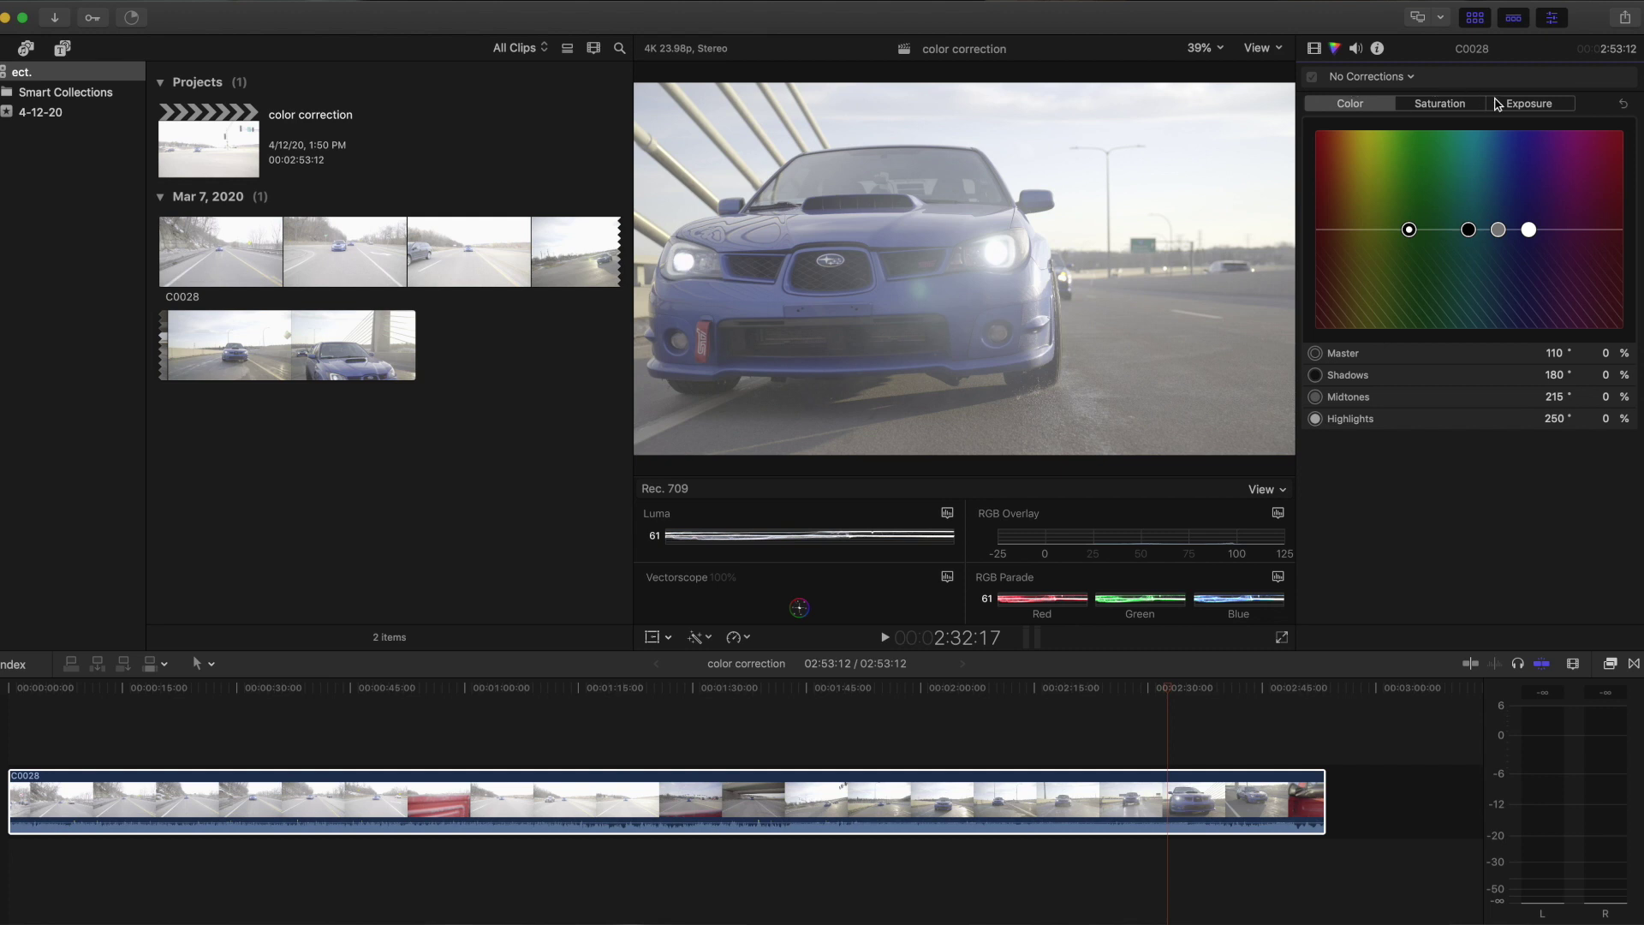
left_click(1533, 104)
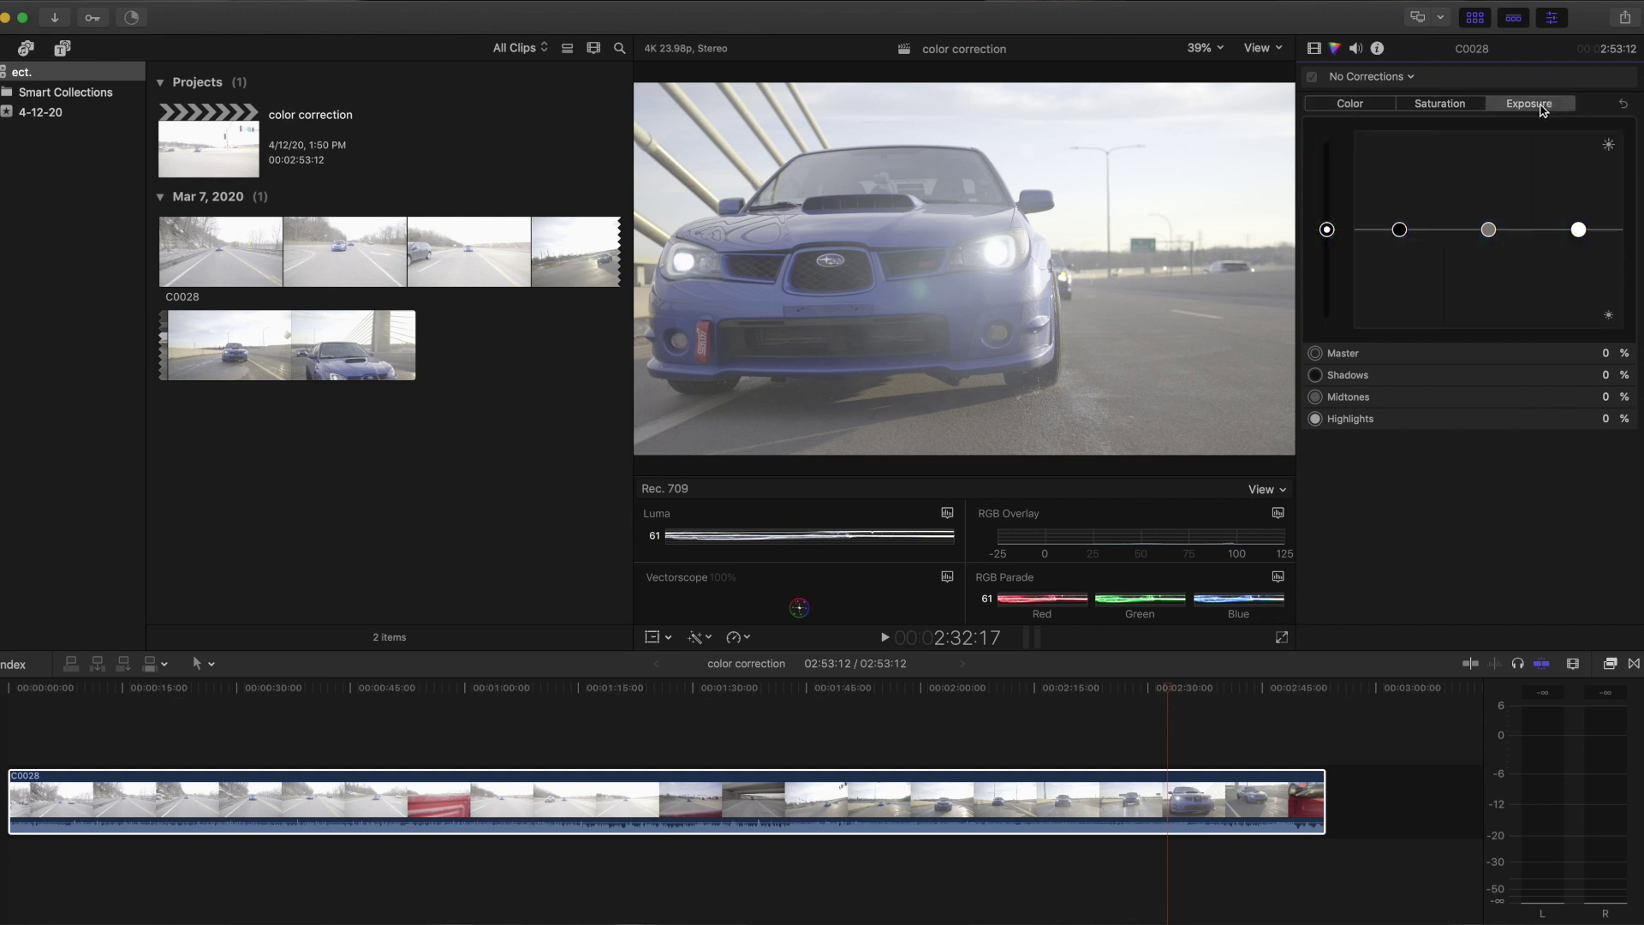
left_click(1426, 104)
left_click(1361, 105)
left_click(1534, 106)
left_click(1581, 236)
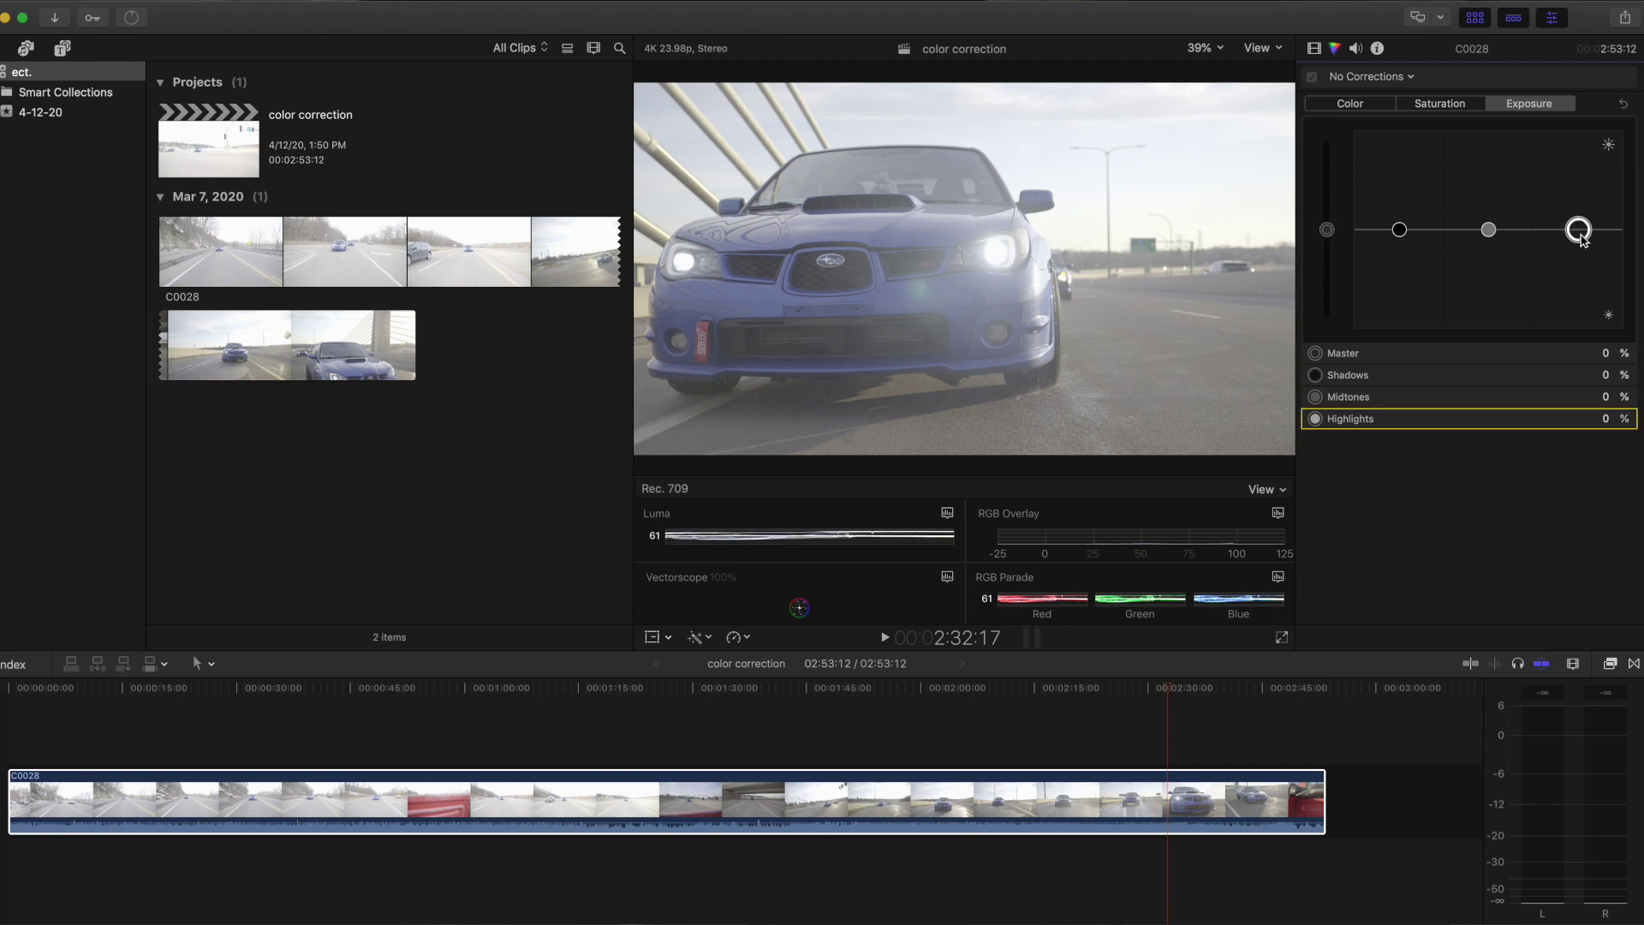
left_click(1327, 231)
left_click_drag(1330, 238, 1336, 212)
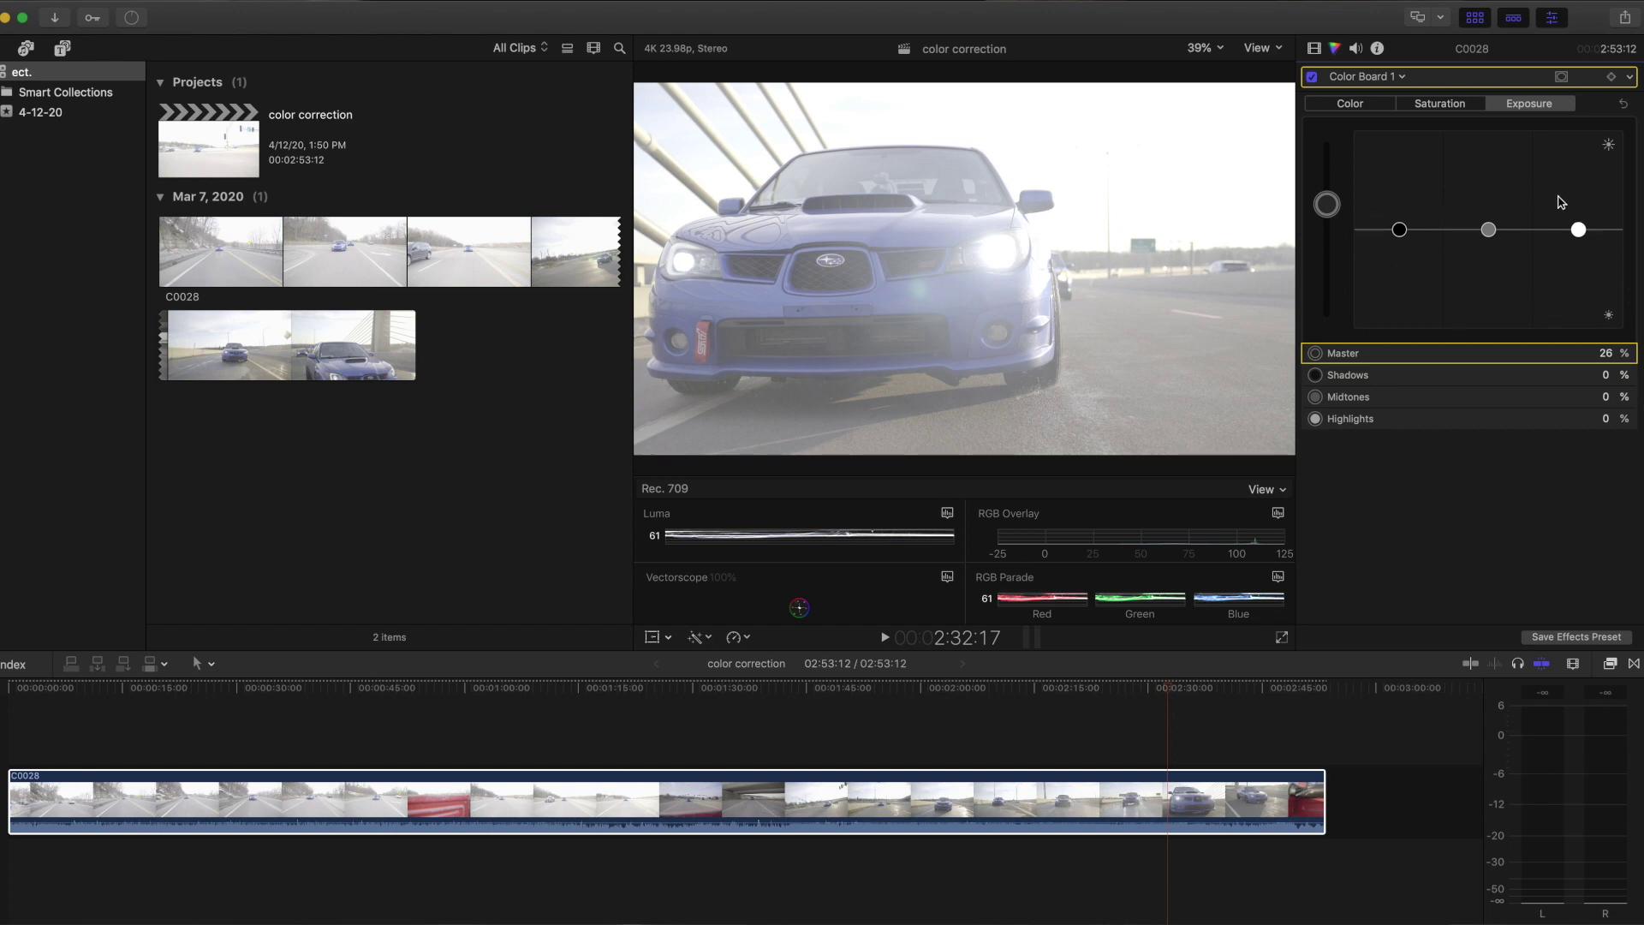
Lower the clip's shadows exposure to -69% and its midtones exposure to -34%.
left_click_drag(1401, 231, 1411, 295)
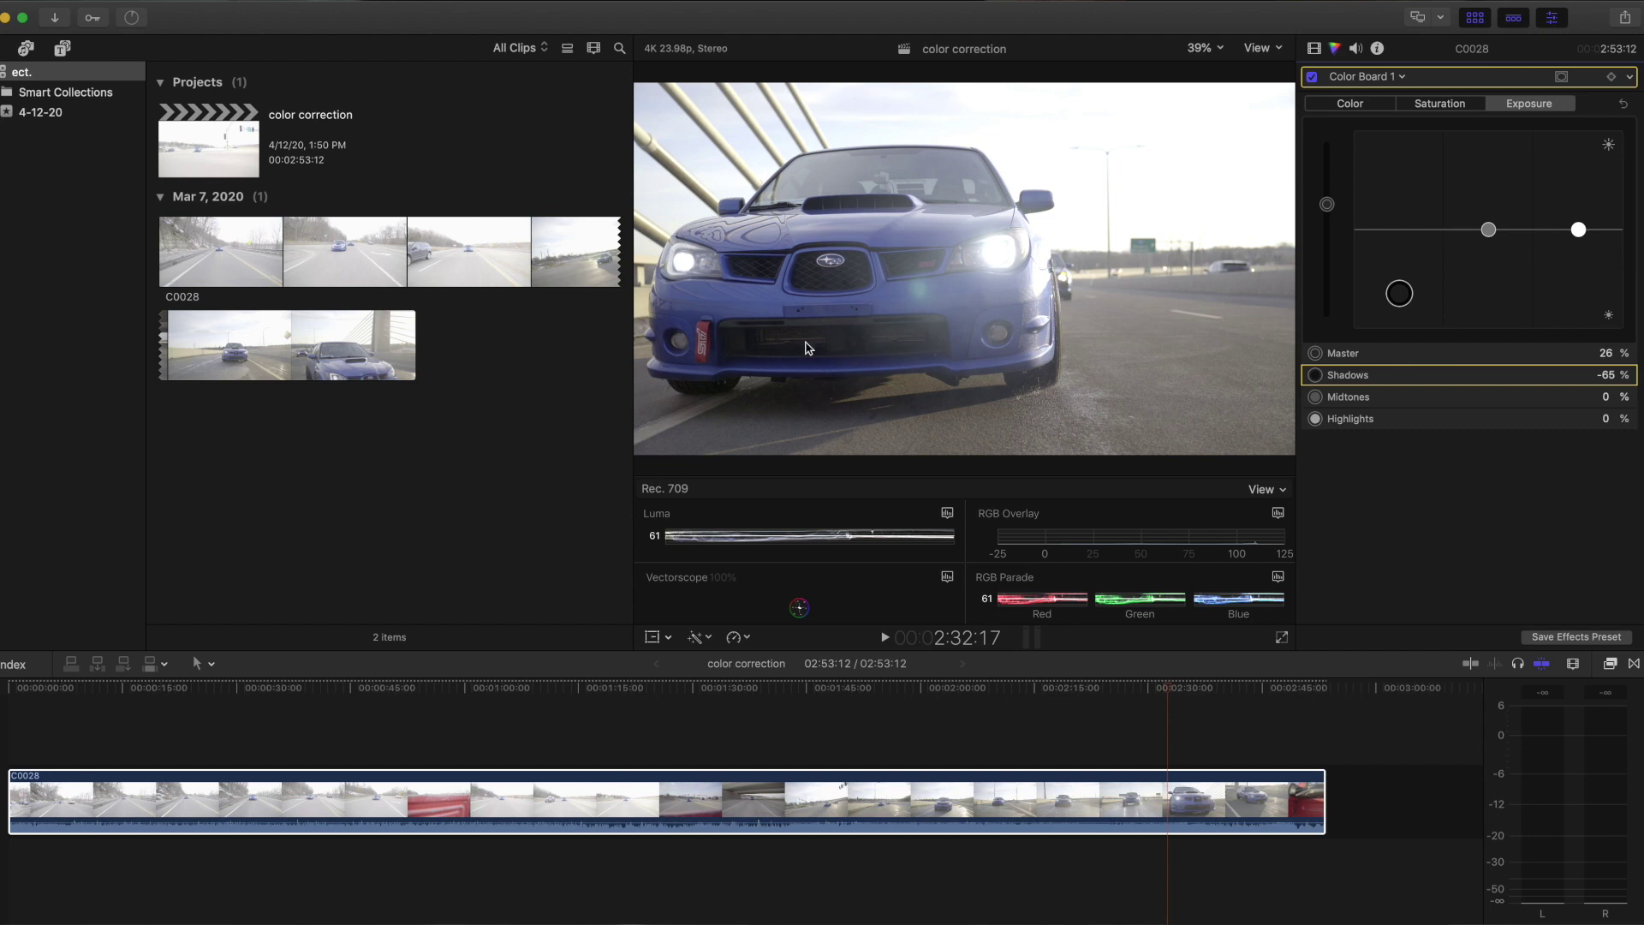
mouse_move(1405, 294)
left_mouse_down()
mouse_move(1405, 369)
mouse_move(1401, 297)
left_mouse_up()
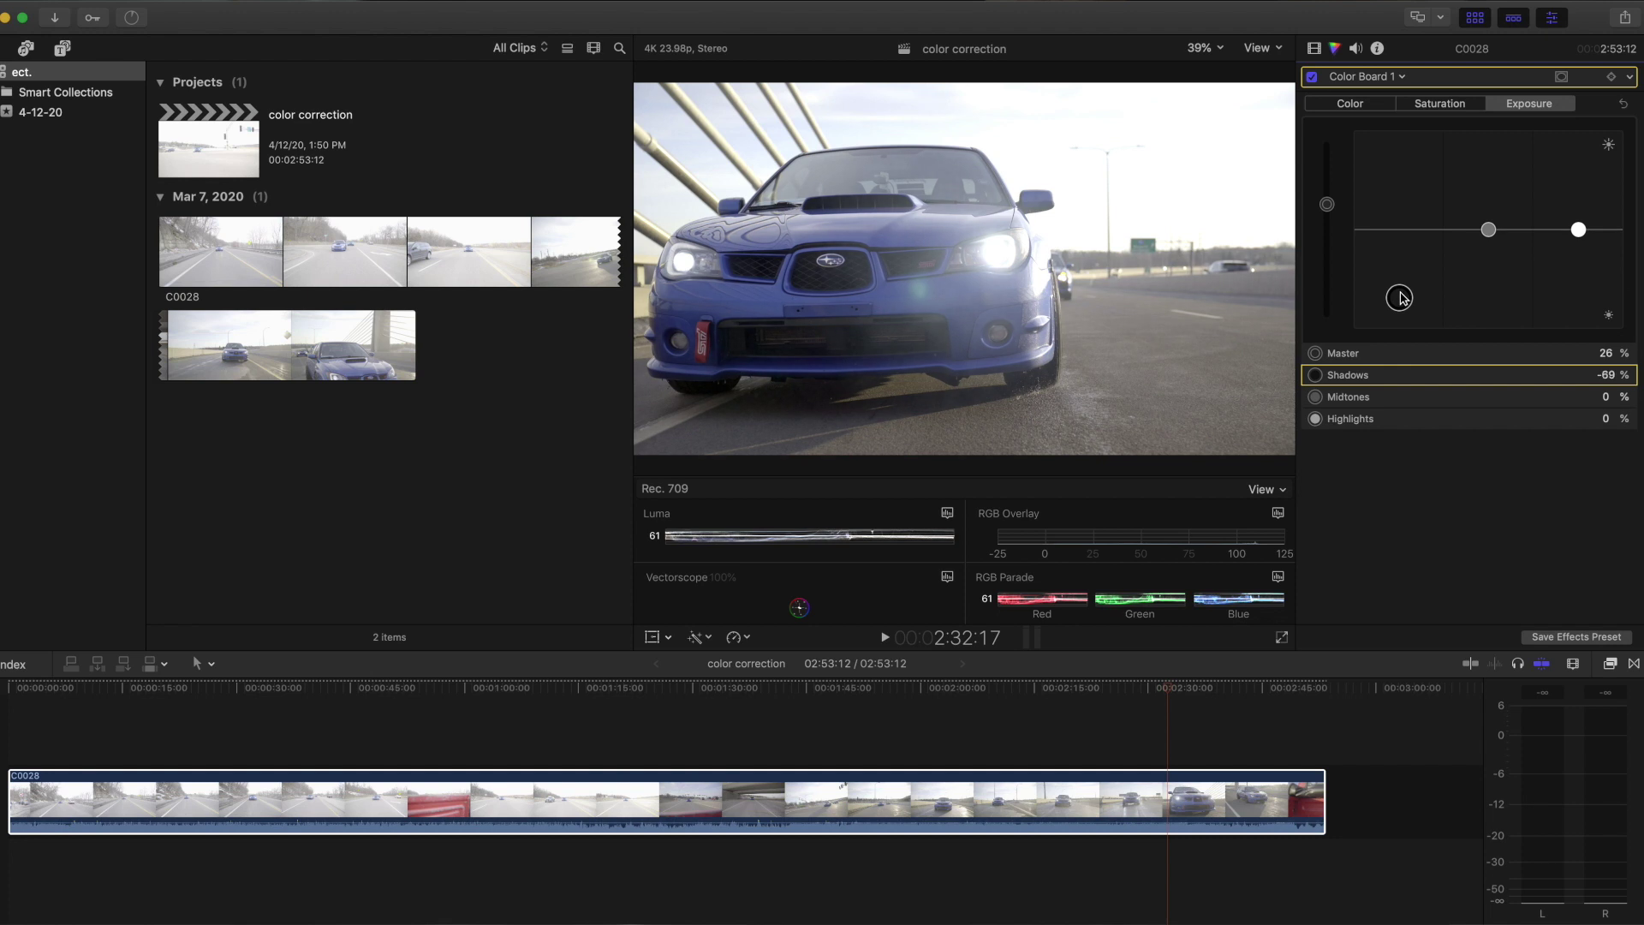
left_click(1495, 225)
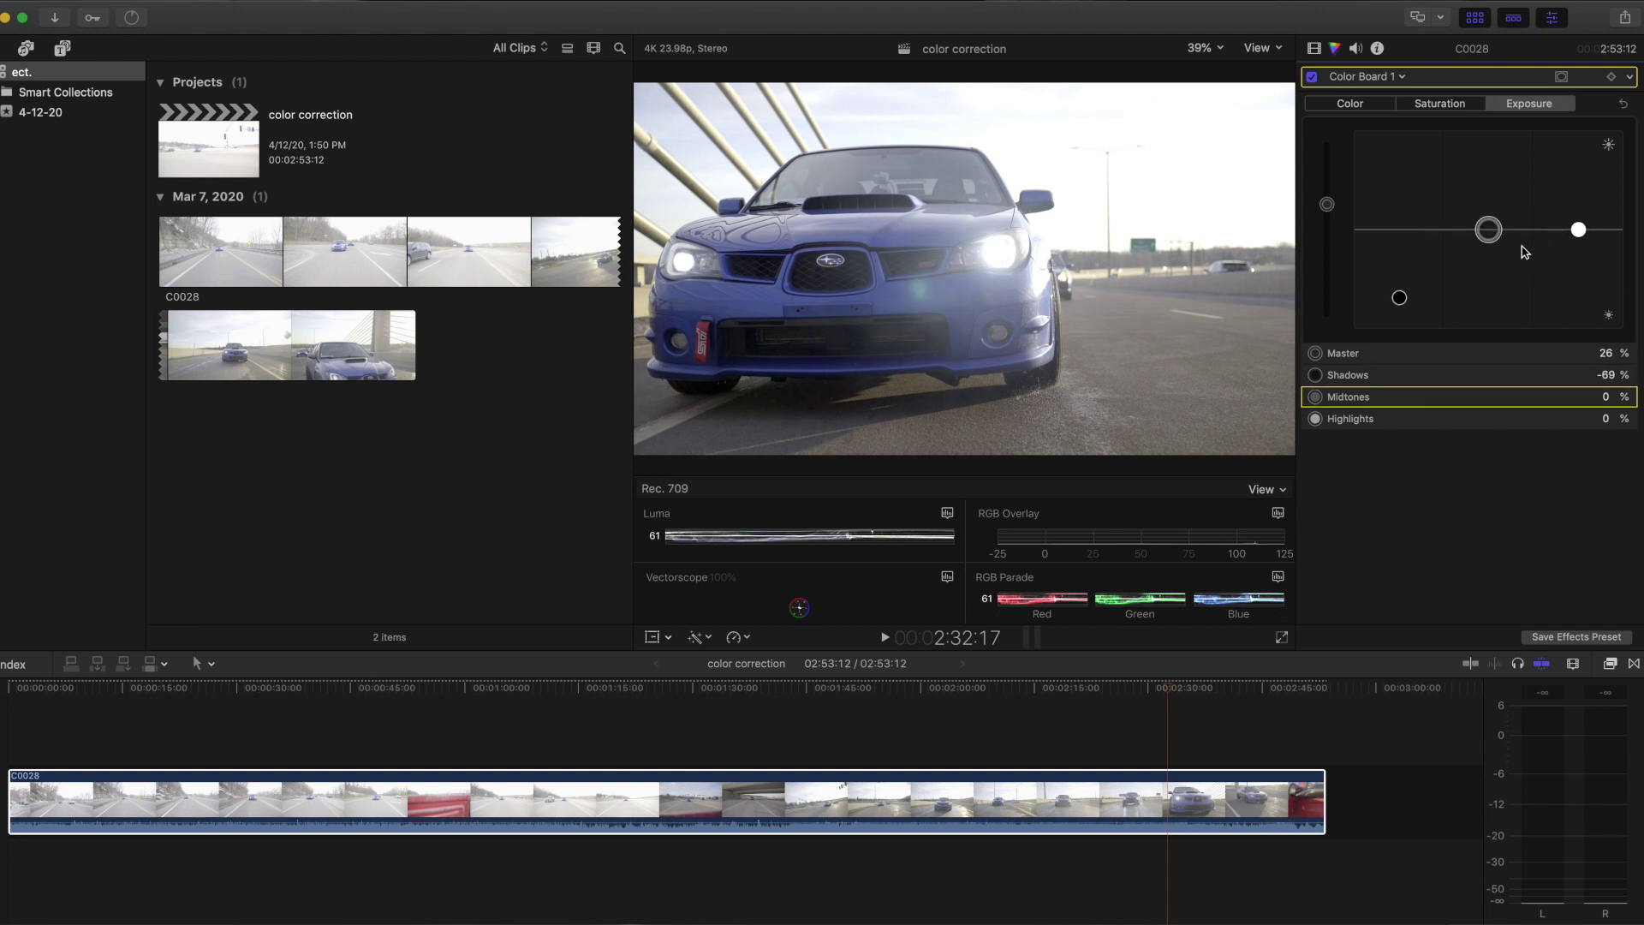
left_click_drag(1490, 230, 1484, 266)
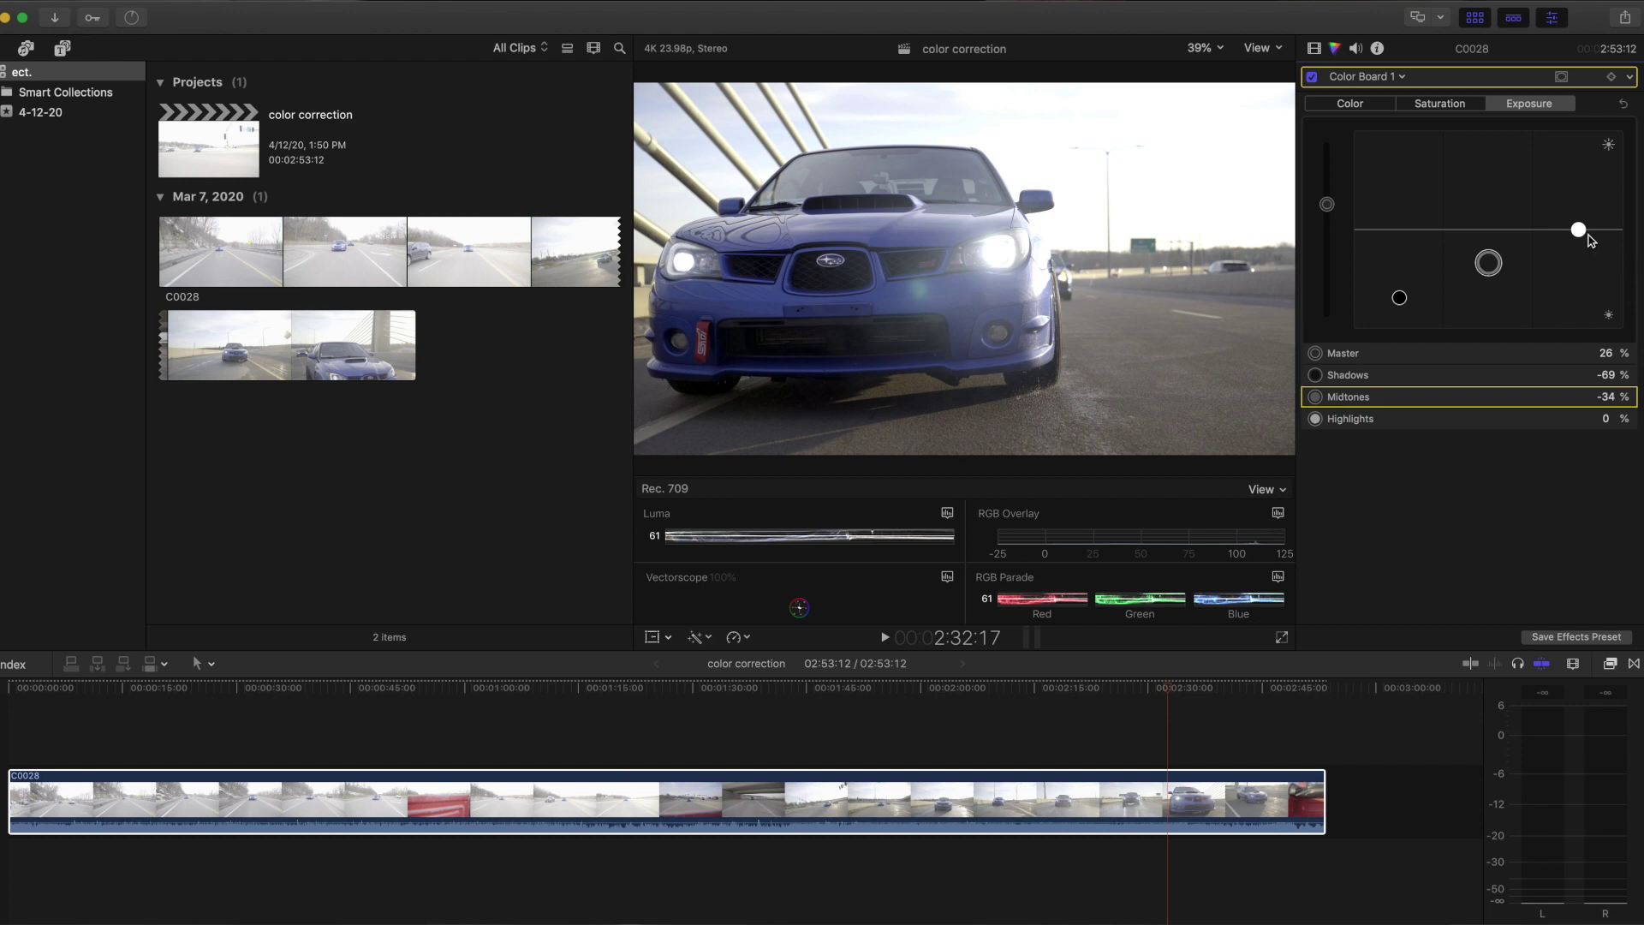
Set the clip's highlights exposure to 23%, checking the brightness on neighbouring frames around 2:34.
left_click(1582, 231)
left_click_drag(1582, 229, 1597, 195)
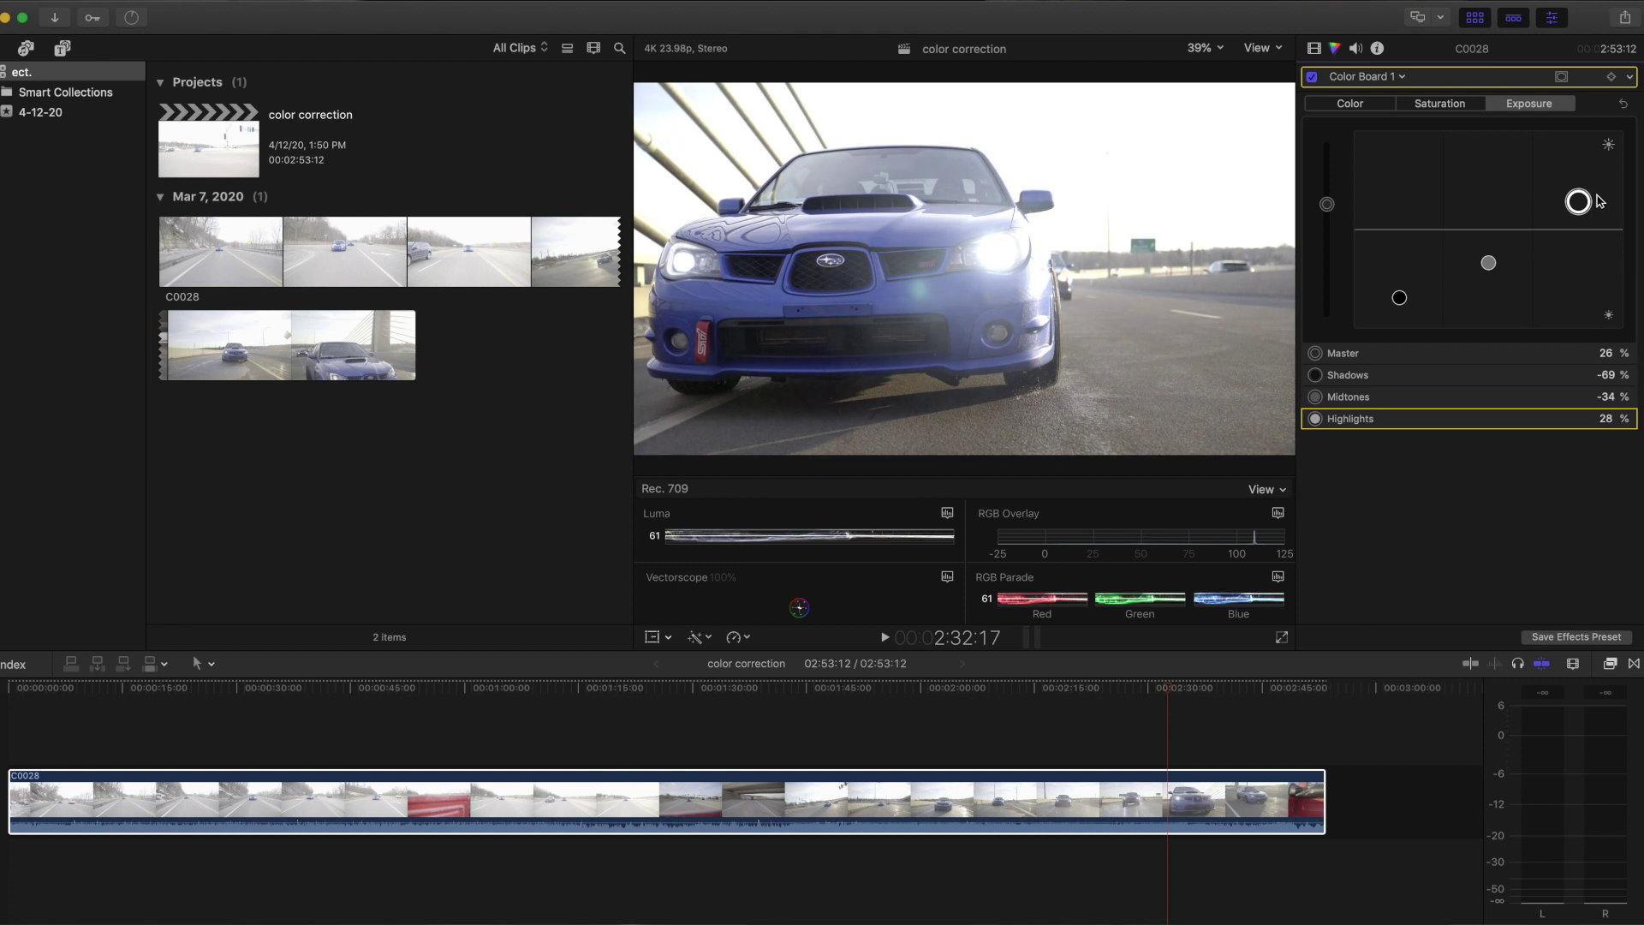
left_click(1166, 691)
left_click_drag(1171, 693, 1185, 693)
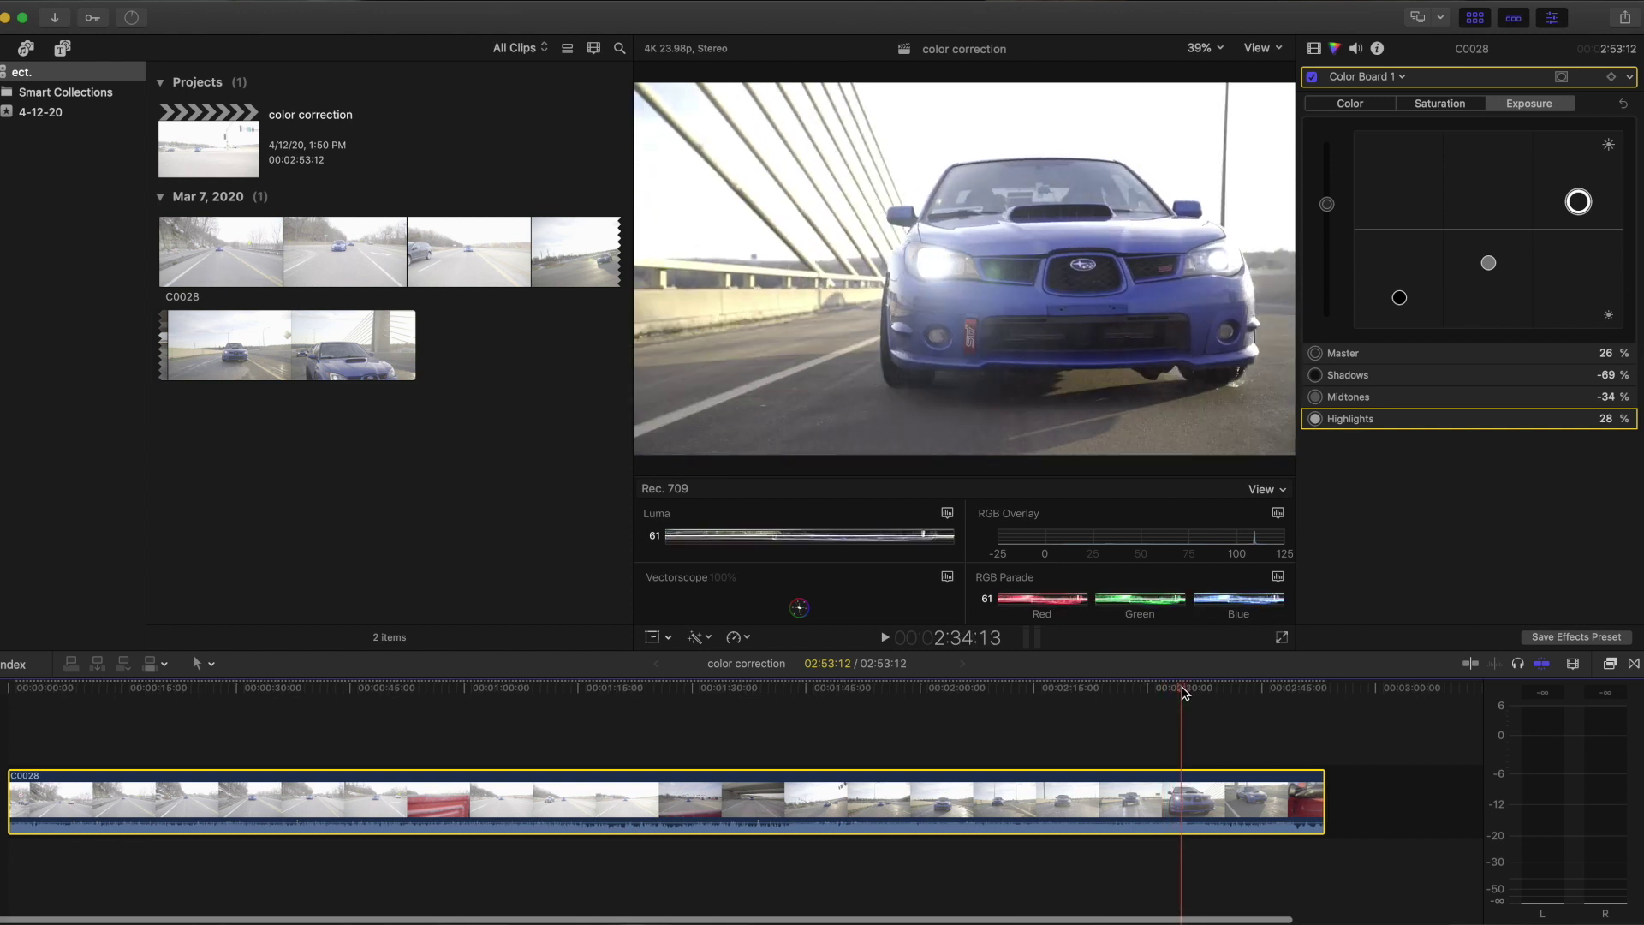
left_click(1578, 204)
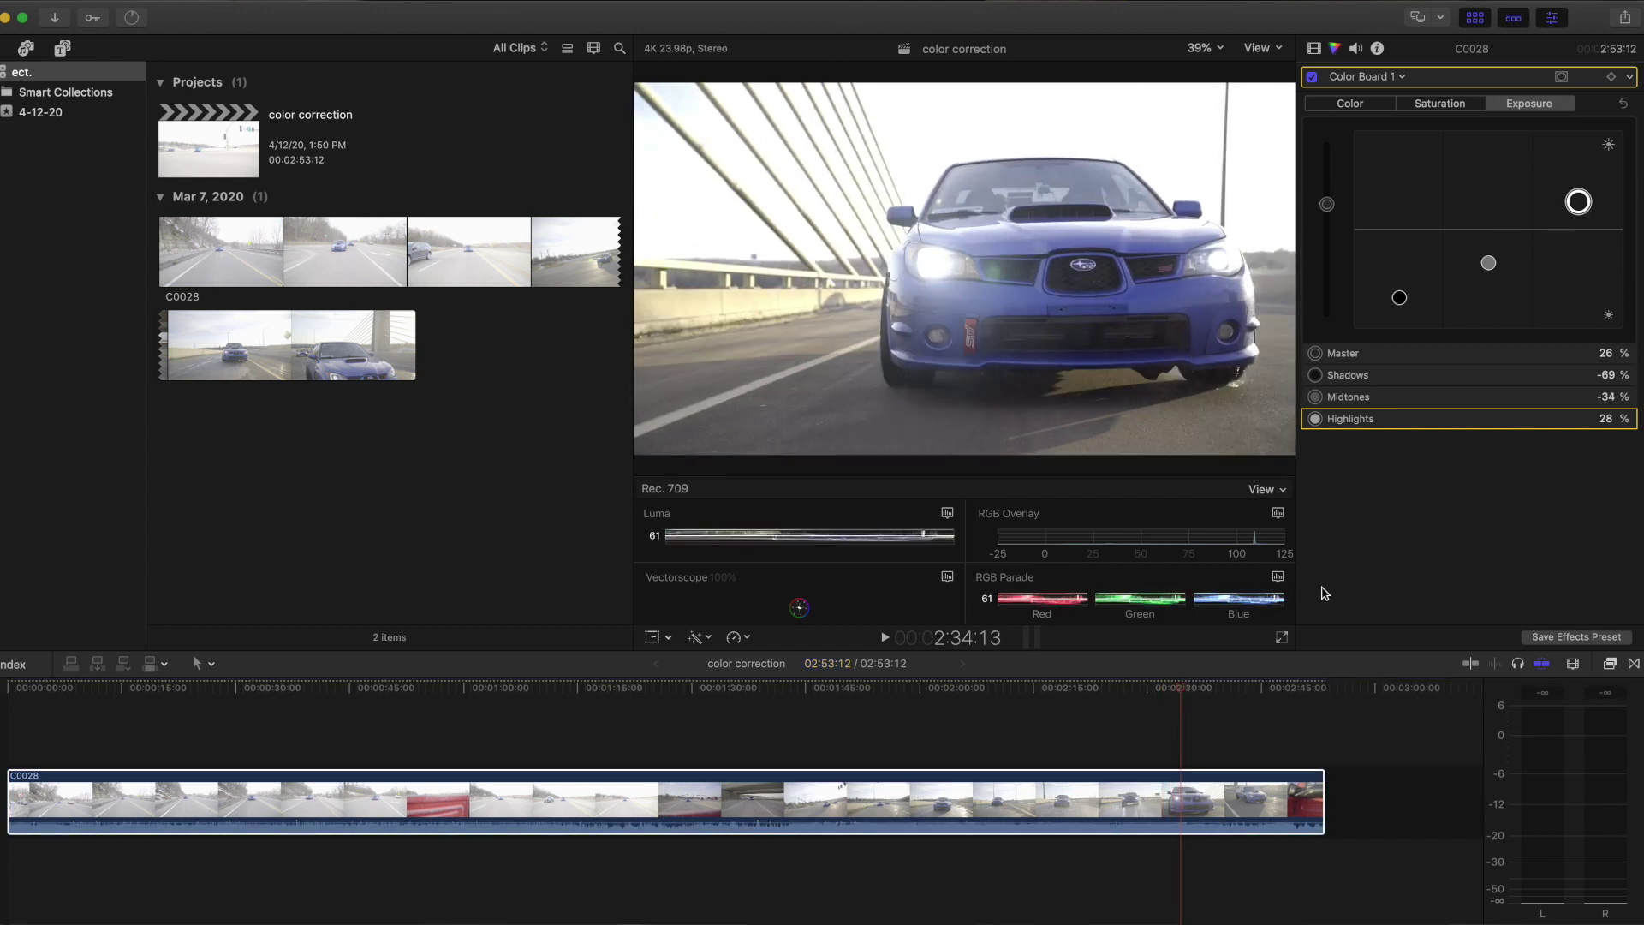
left_click_drag(1182, 690, 1179, 689)
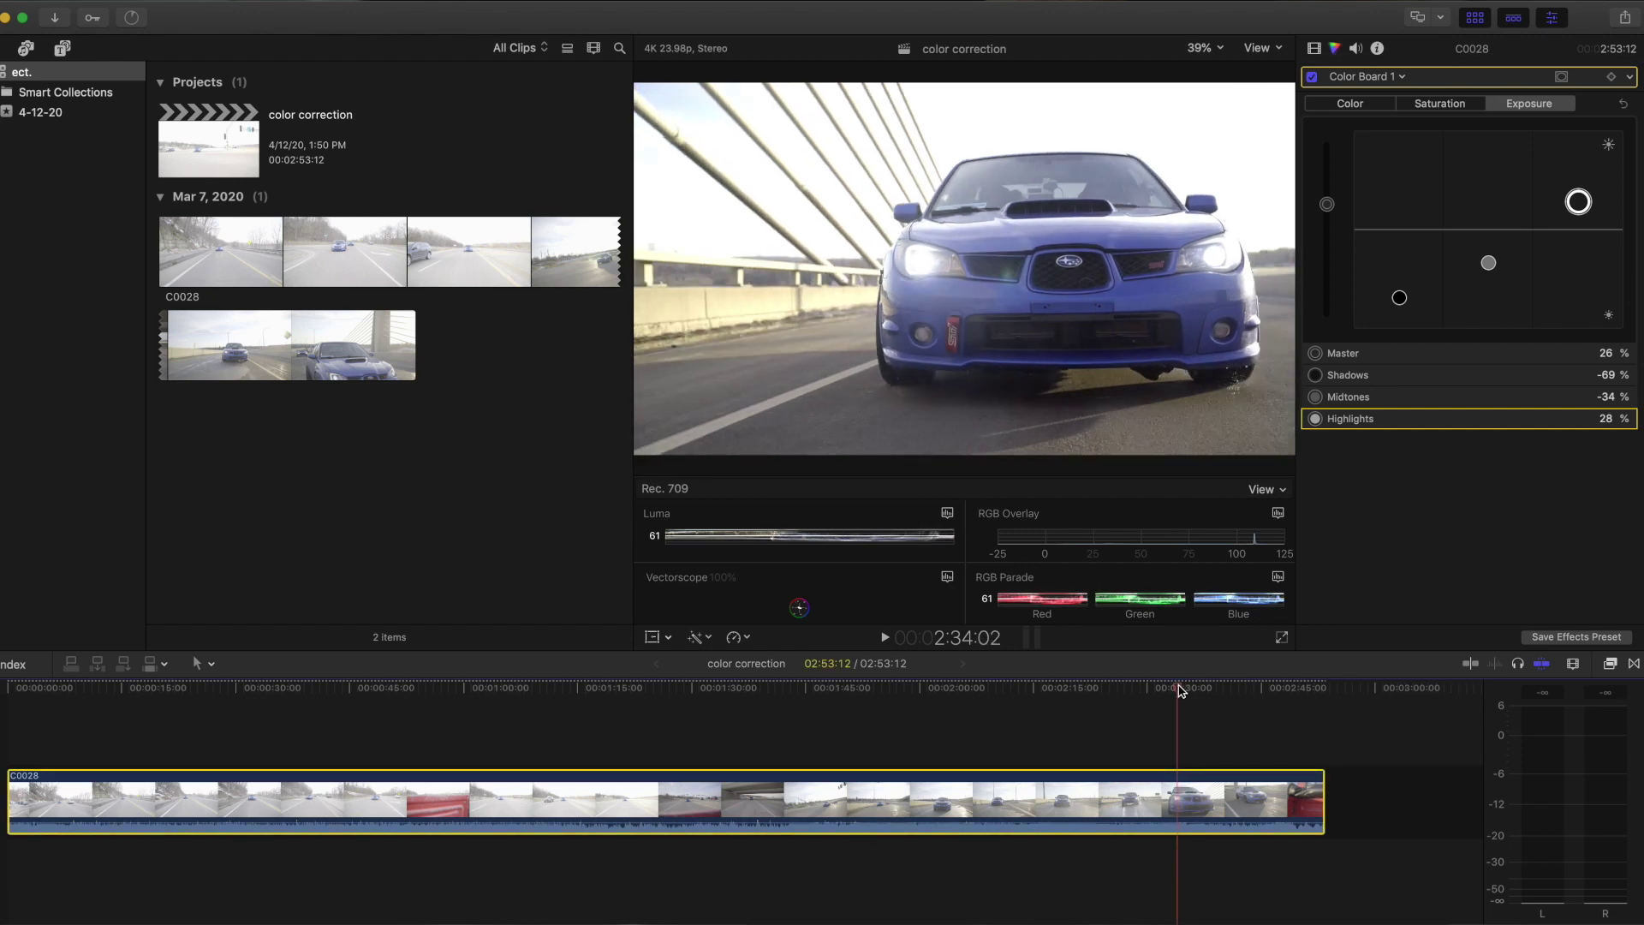
mouse_move(1578, 202)
left_mouse_down()
mouse_move(1578, 239)
mouse_move(1578, 206)
left_mouse_up()
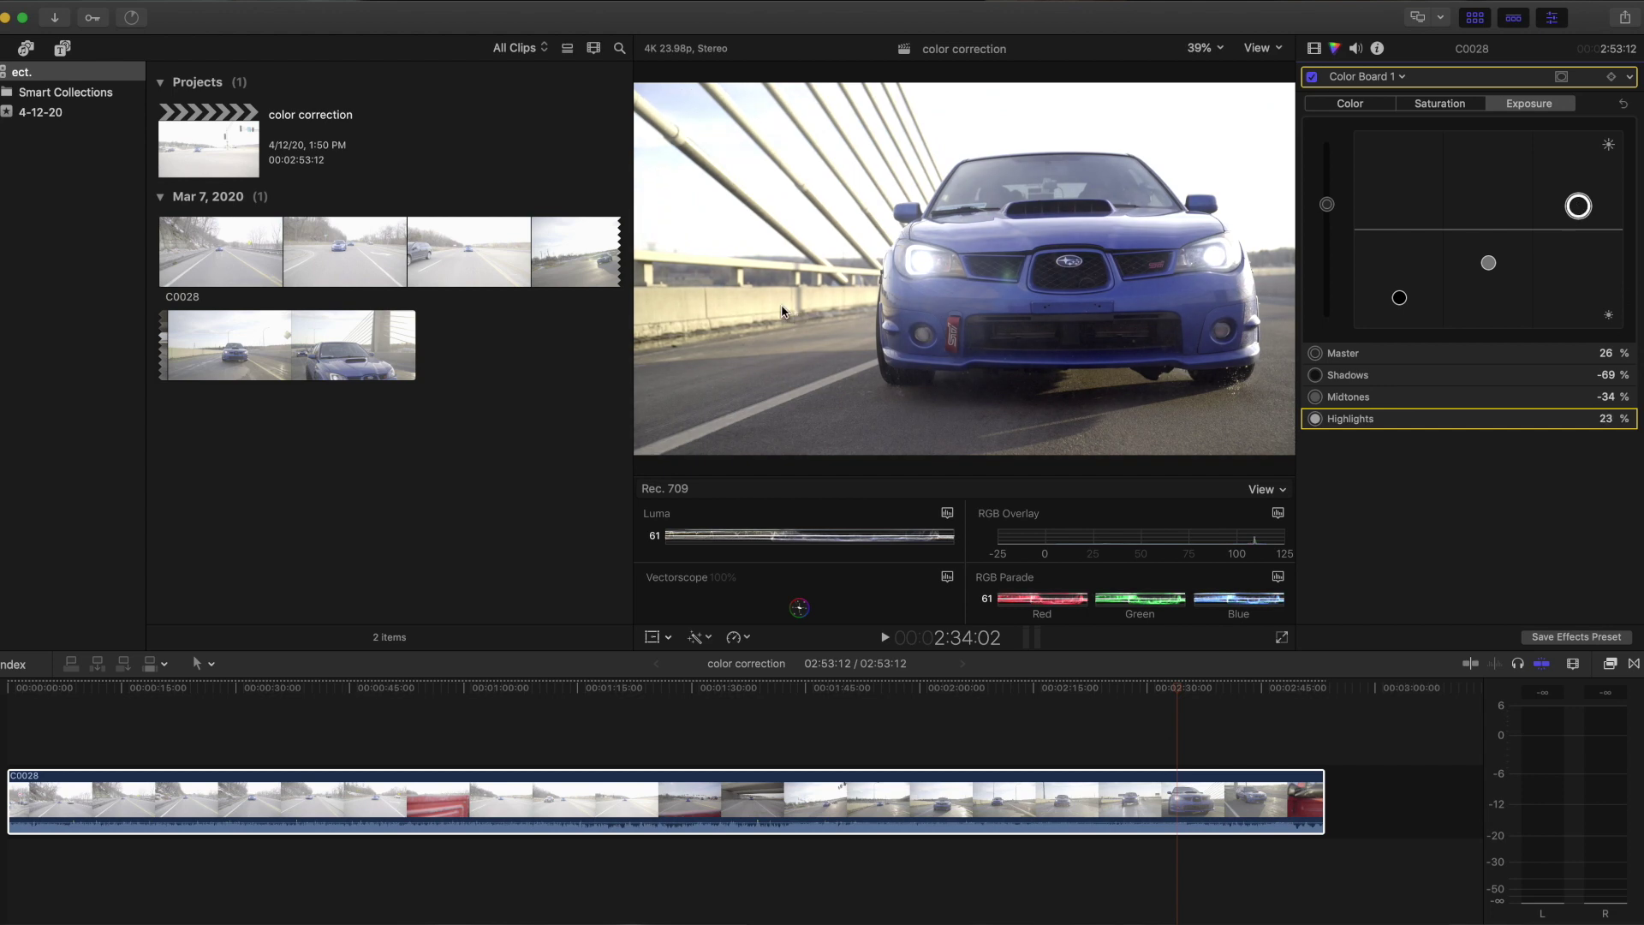
mouse_move(1173, 696)
left_mouse_down()
mouse_move(1046, 708)
mouse_move(1229, 702)
mouse_move(1178, 706)
left_mouse_up()
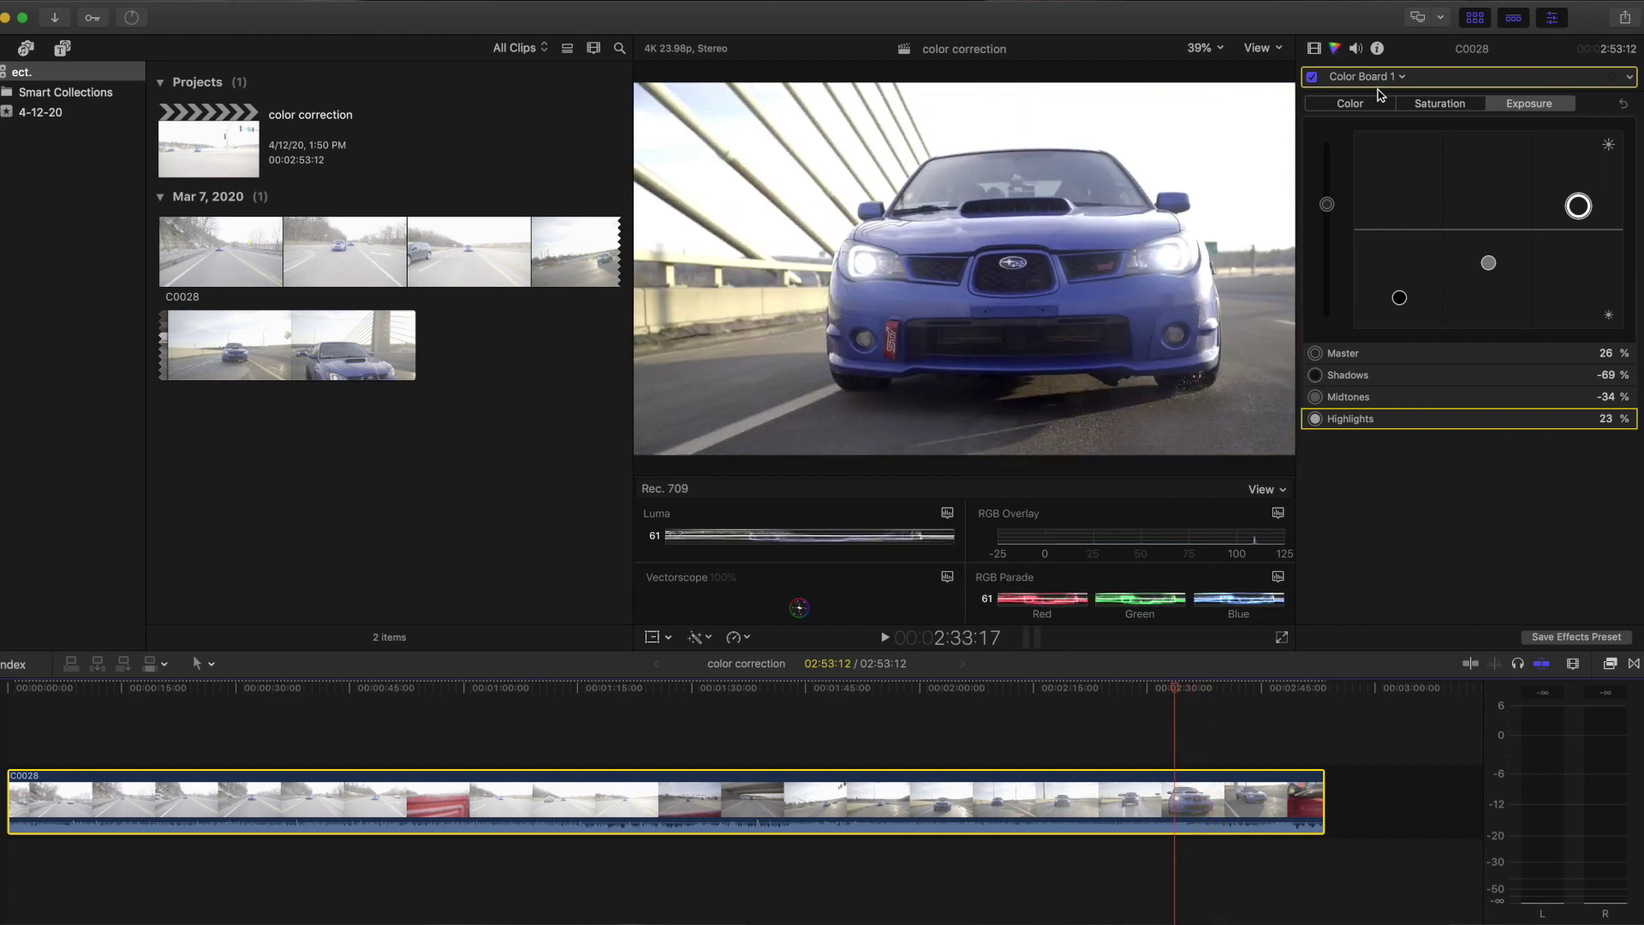
Set the clip's saturation to 70% for highlights, -37% for shadows, 33% for midtones and 25% for master.
left_click(1426, 103)
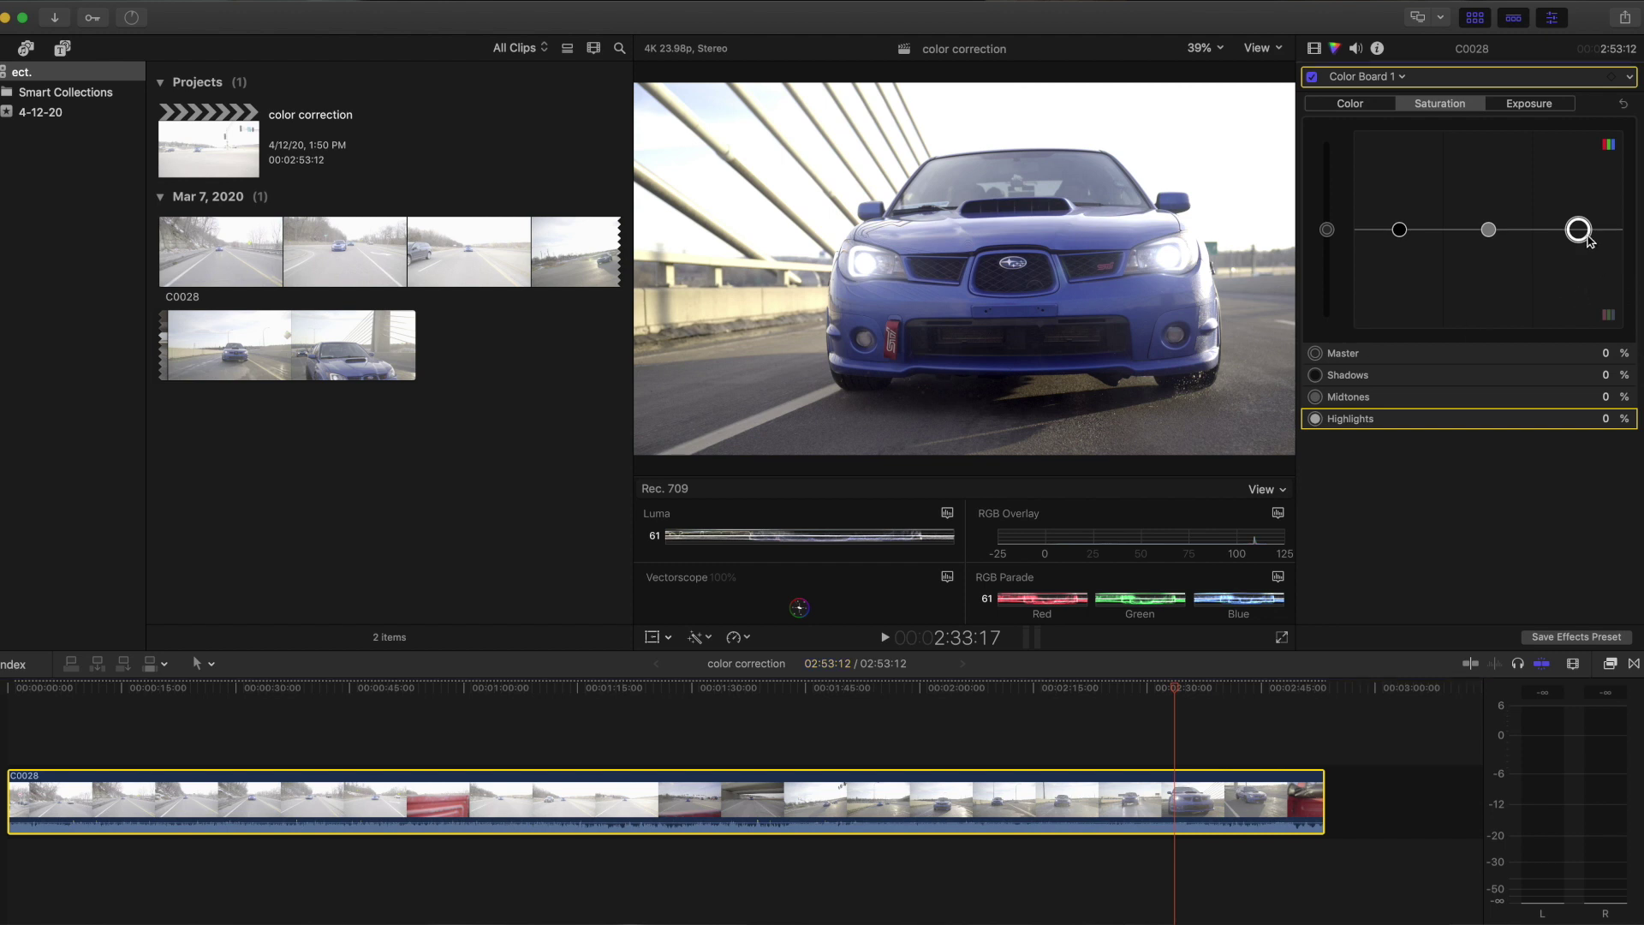
left_click_drag(1579, 230, 1590, 163)
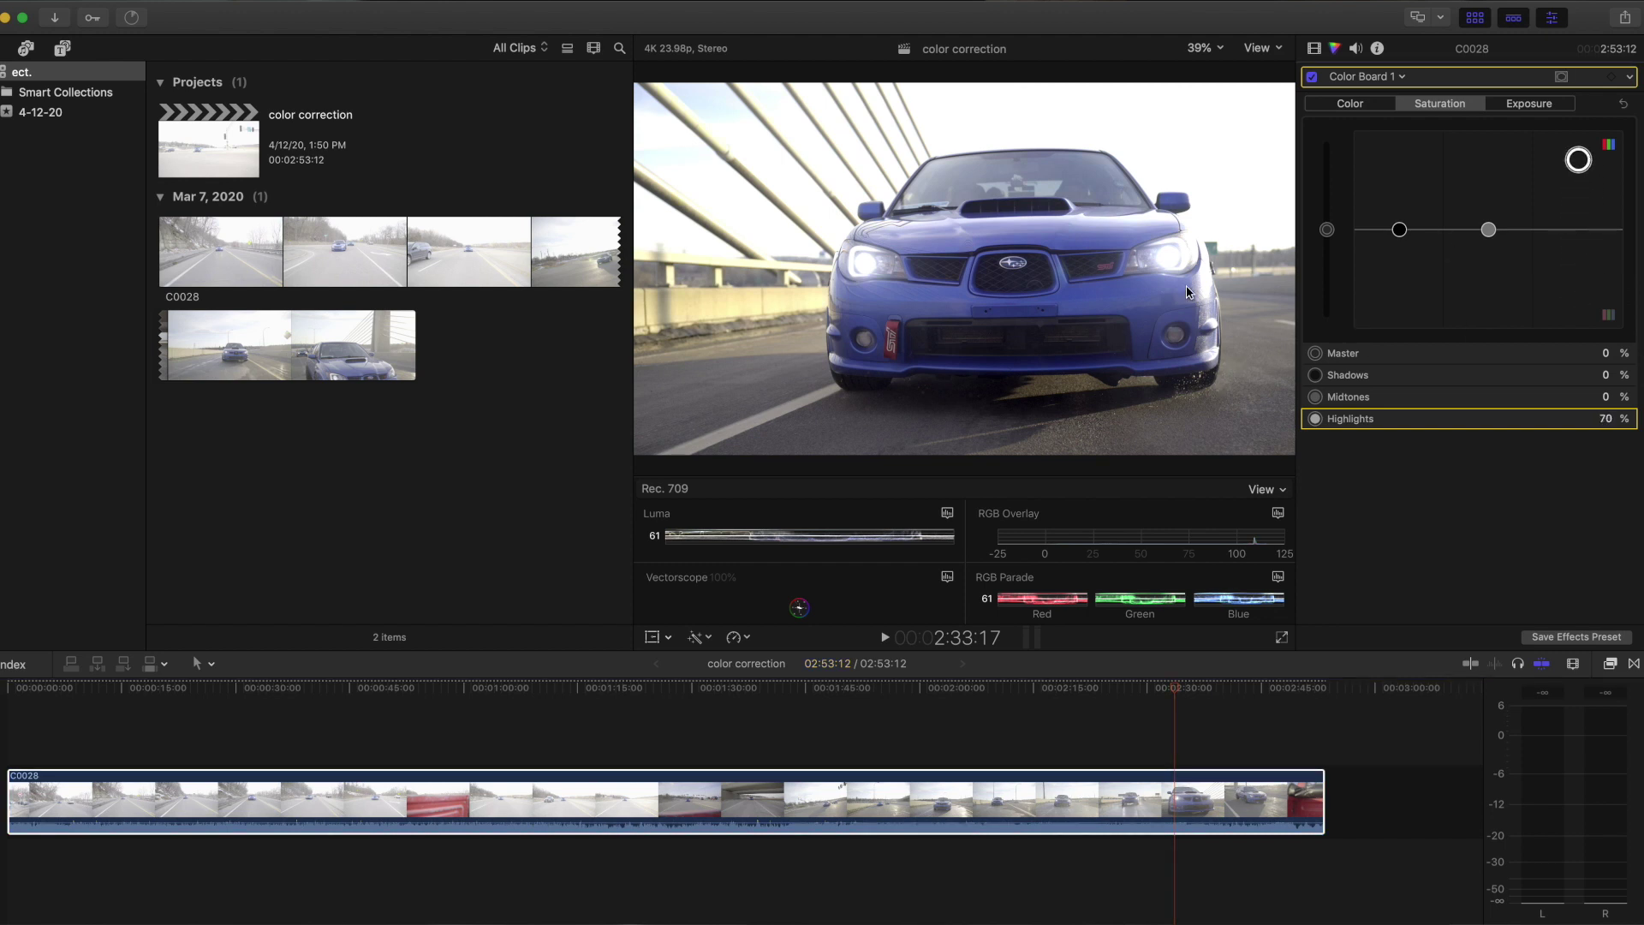
left_click(1400, 231)
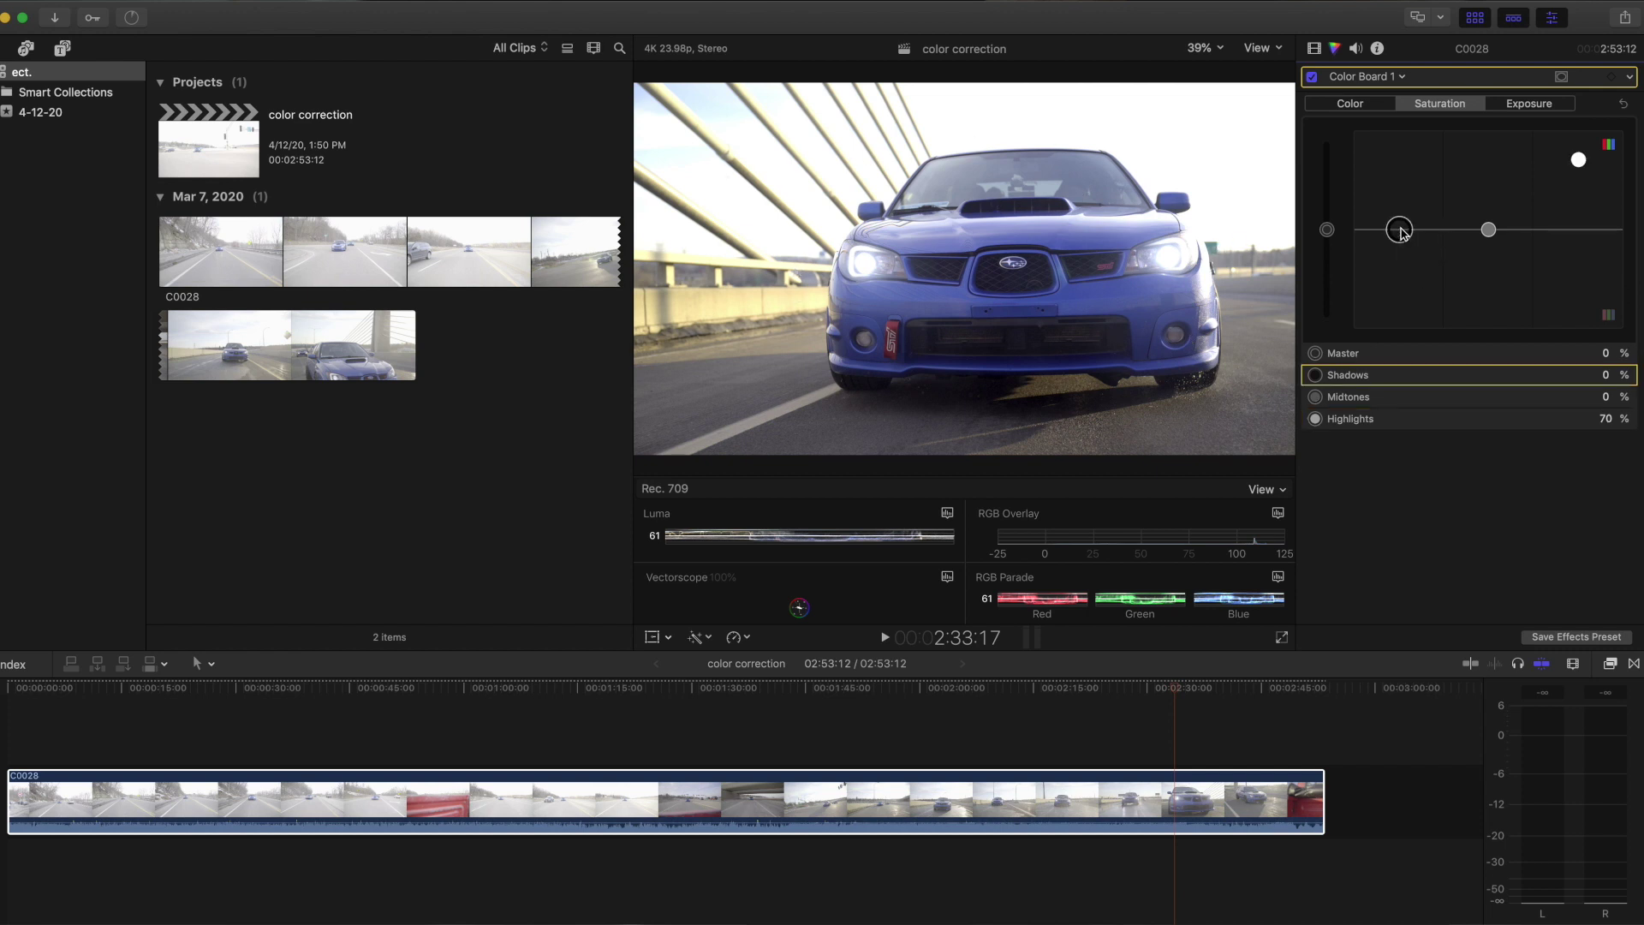
mouse_move(1399, 245)
left_mouse_down()
mouse_move(1403, 309)
mouse_move(1406, 272)
left_mouse_up()
mouse_move(1488, 229)
left_mouse_down()
mouse_move(1488, 184)
mouse_move(1488, 197)
left_mouse_up()
left_click_drag(1324, 228, 1335, 214)
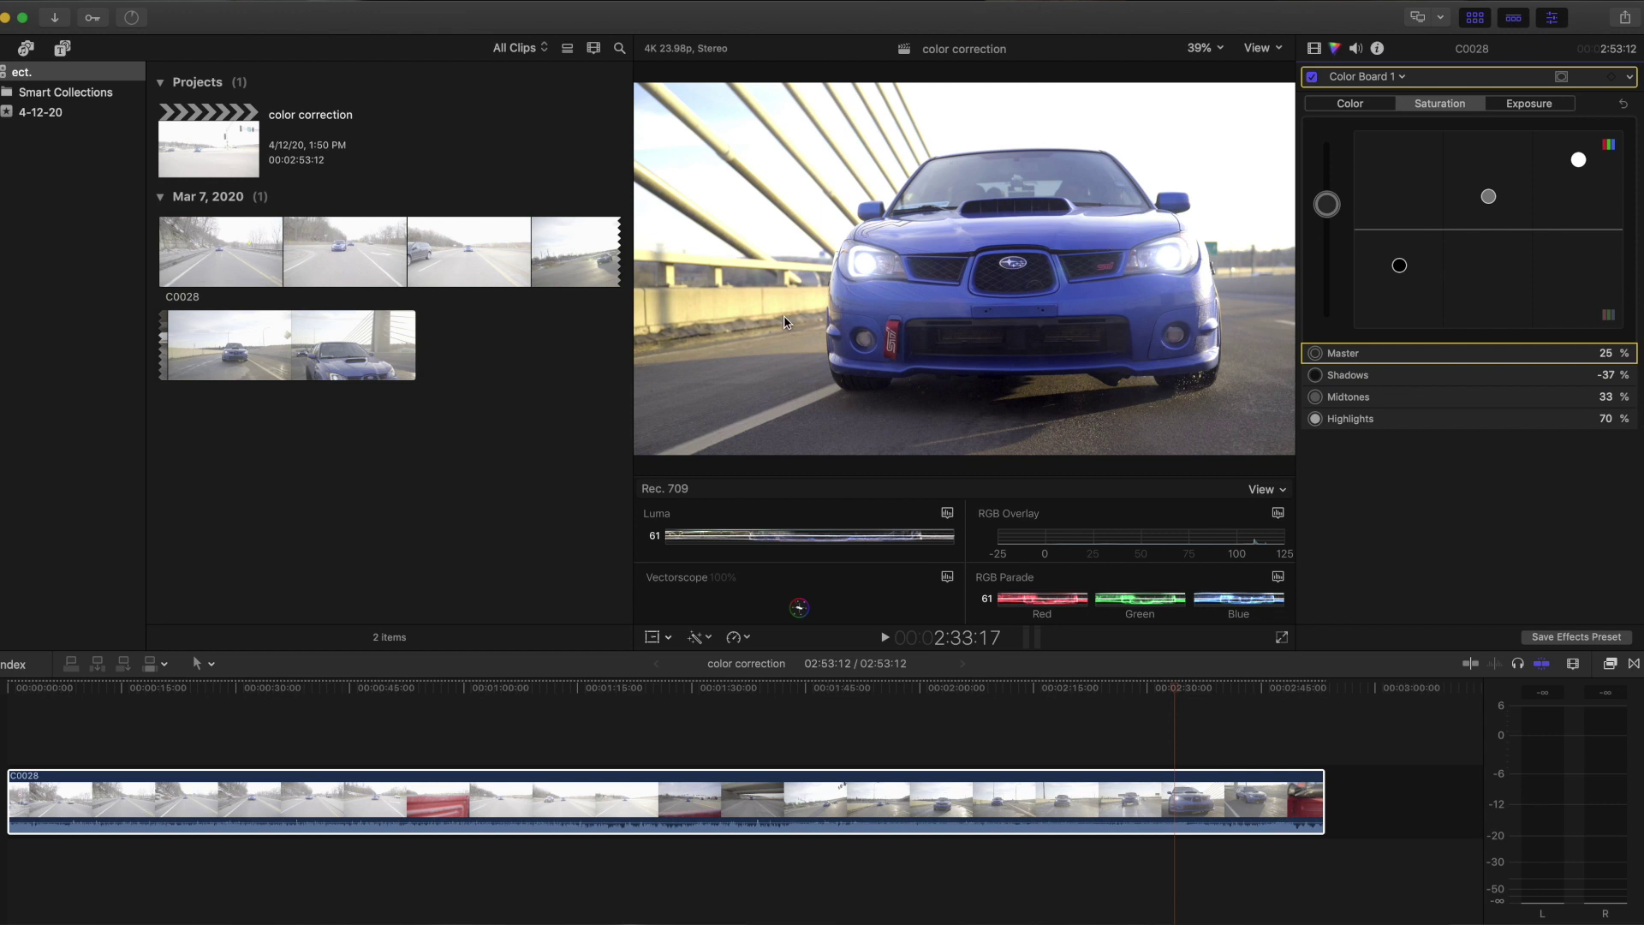
left_click(1579, 160)
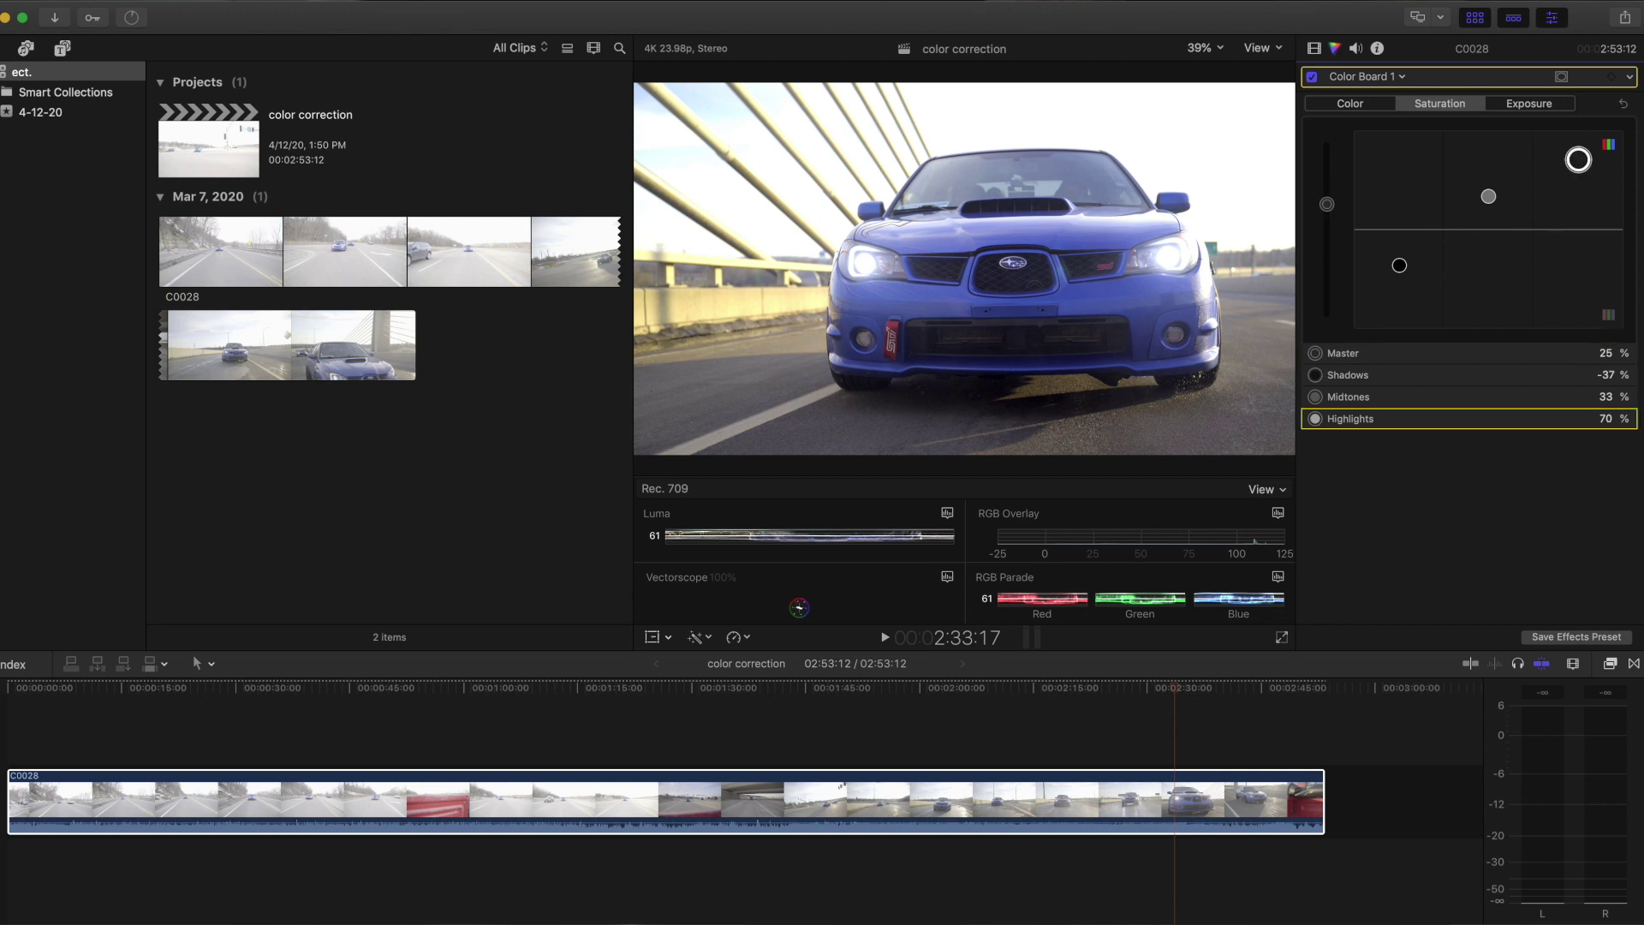
left_click(1488, 197)
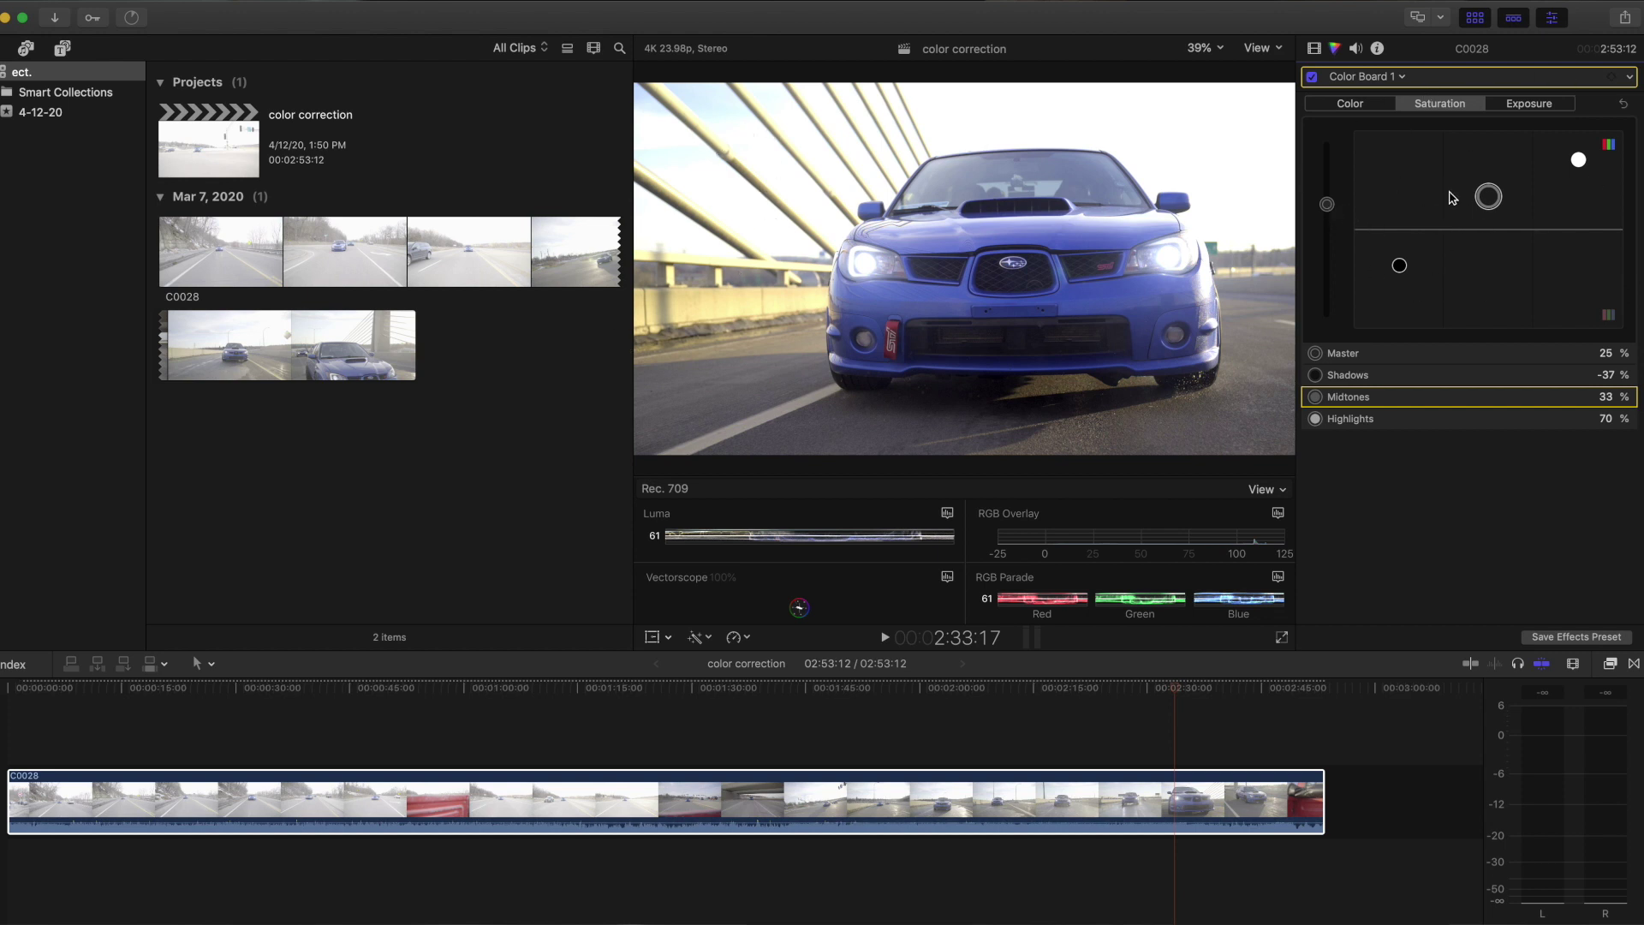
Tint the clip's midtones at 192° by 8% and its highlights at 246° by 11%.
left_click(1346, 106)
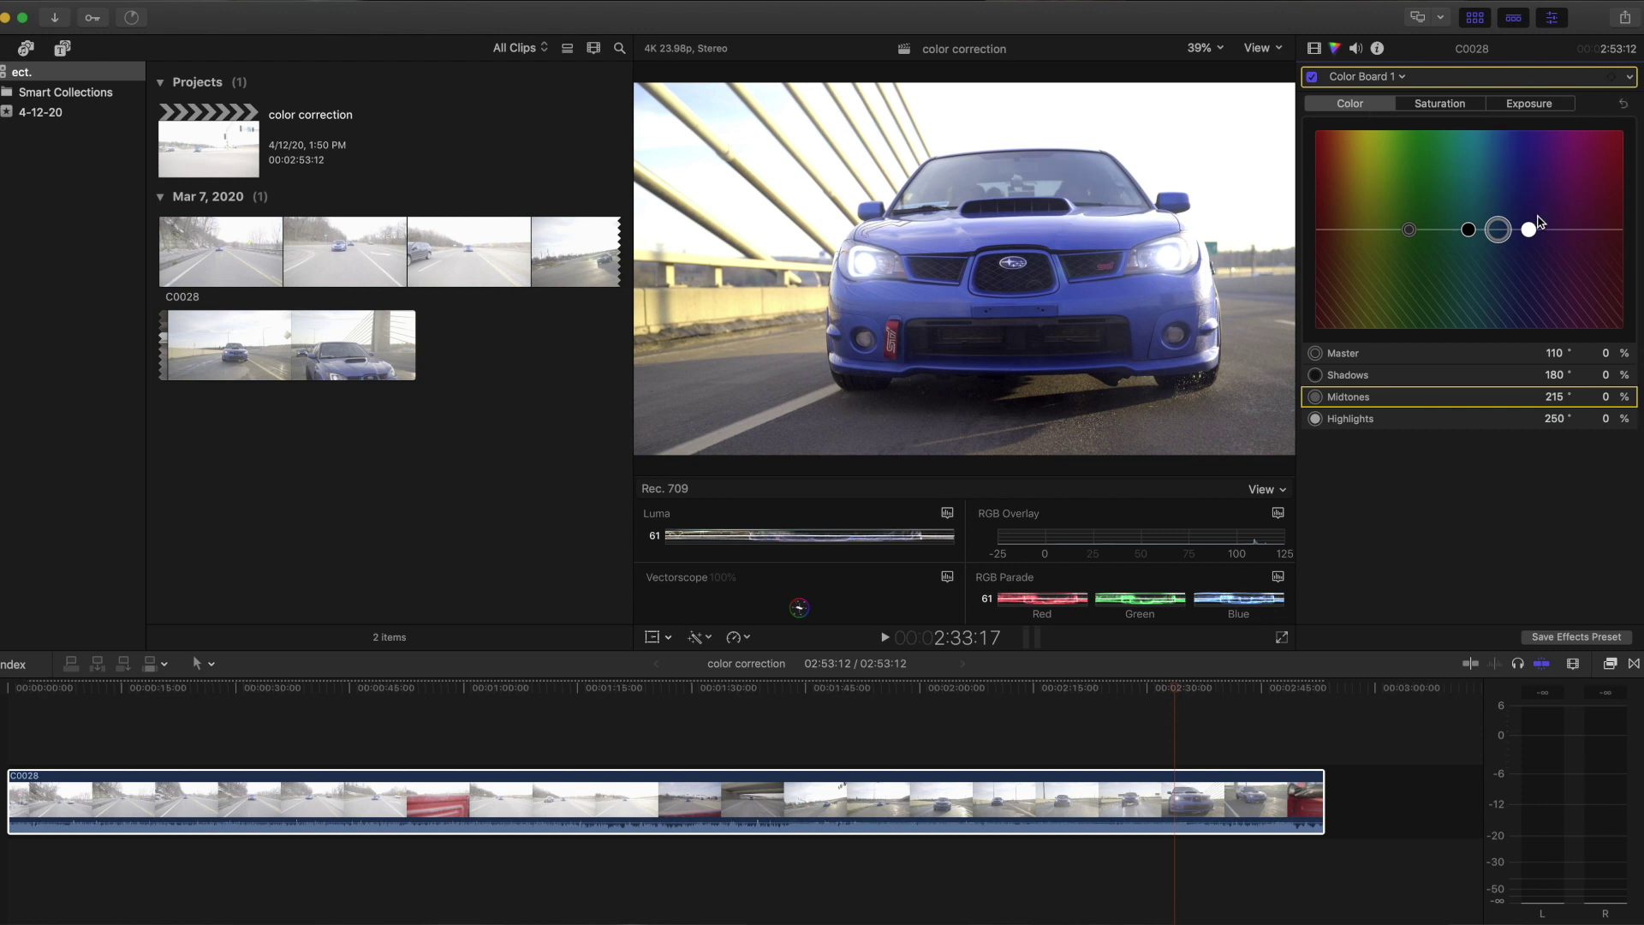
left_click(1536, 229)
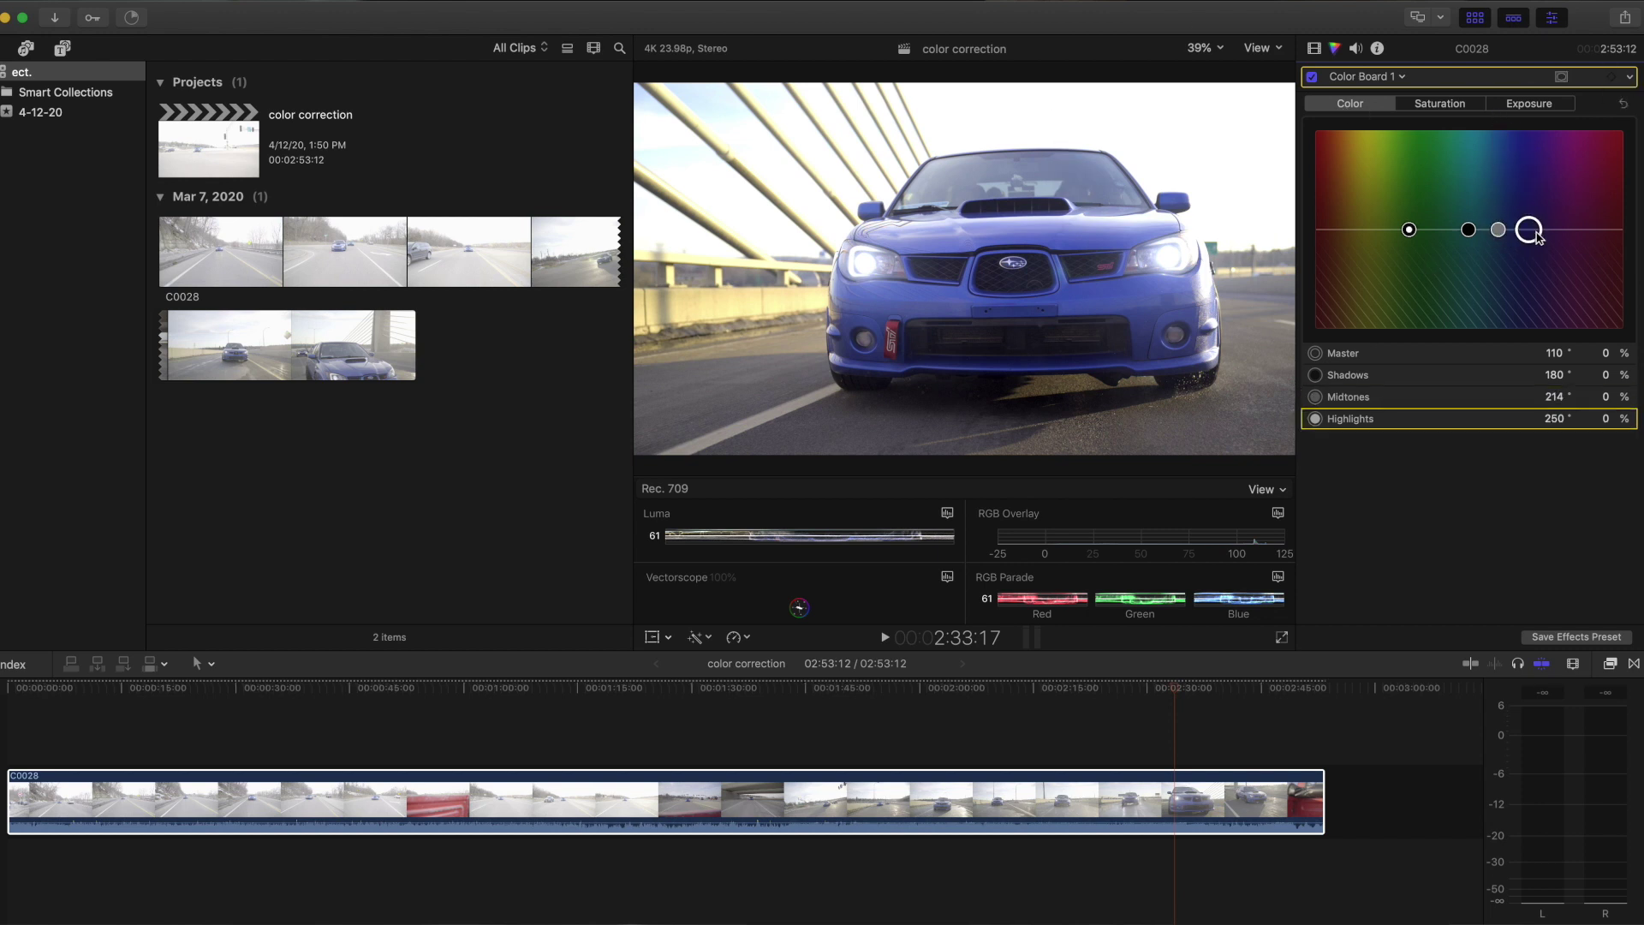
left_click_drag(1498, 231, 1531, 223)
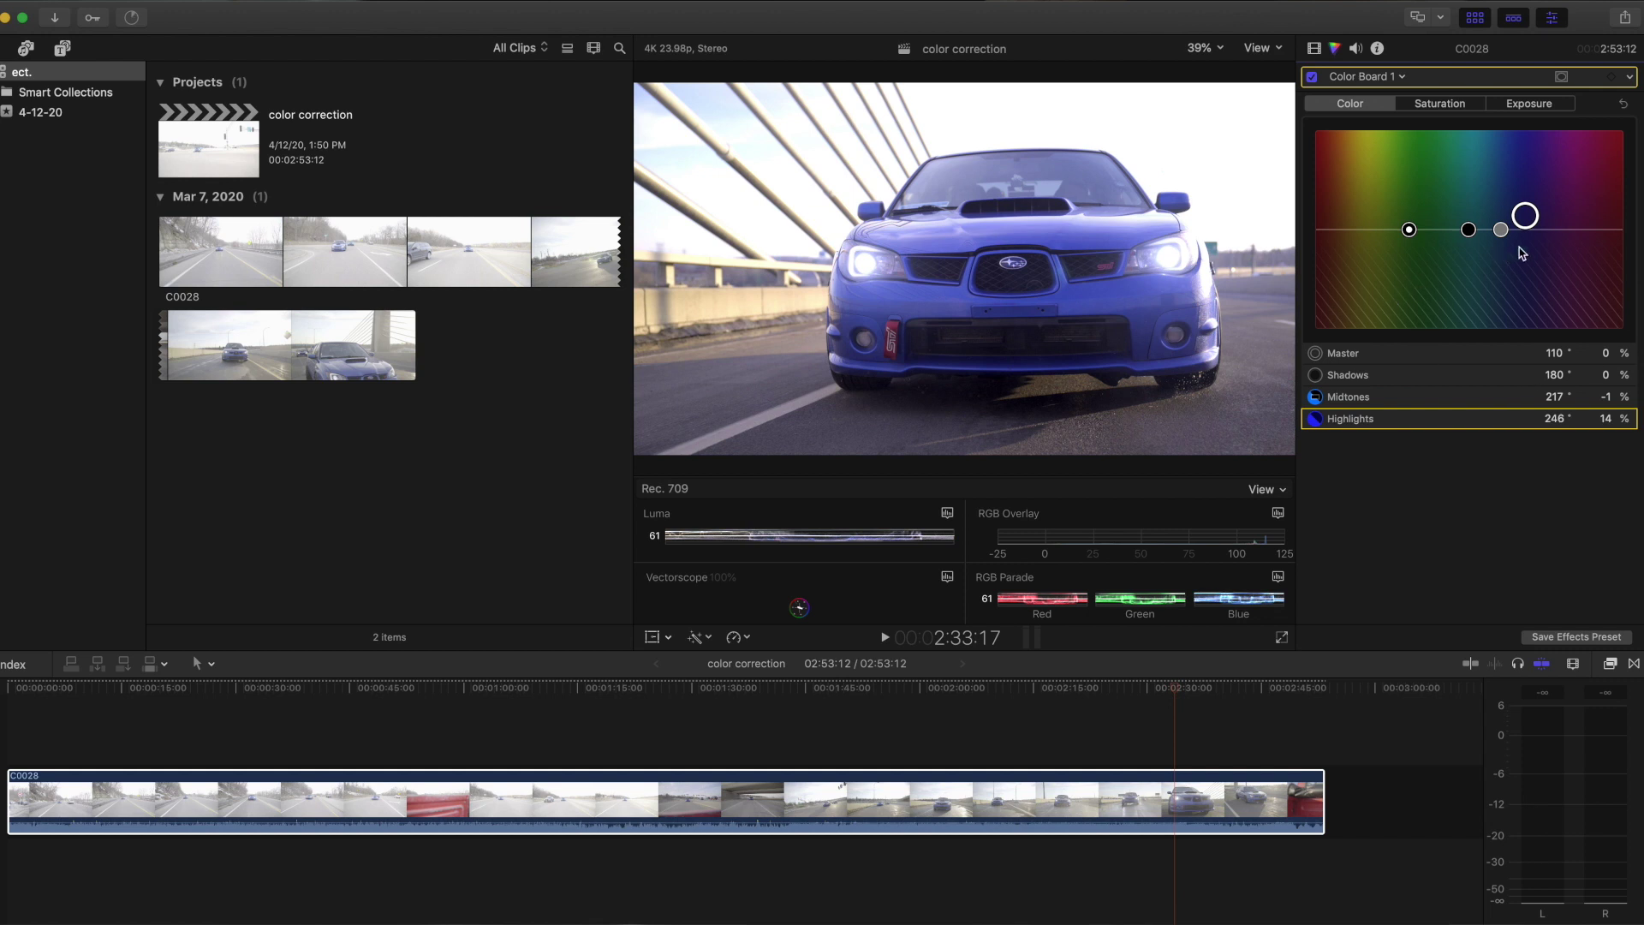
left_click(1500, 229)
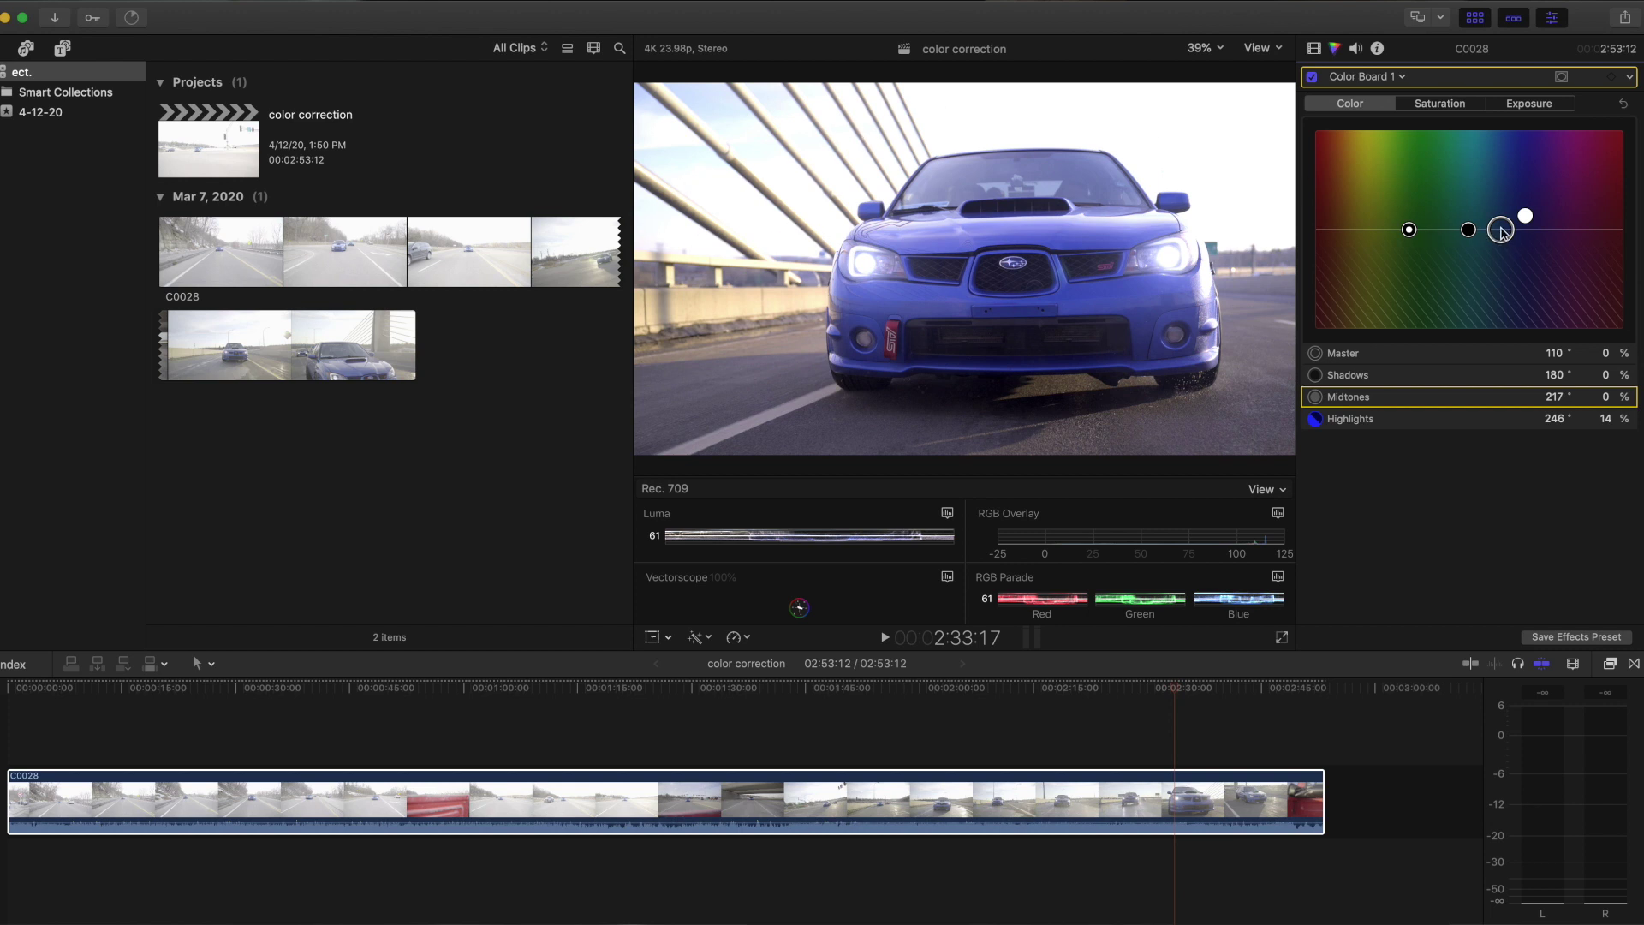
left_click_drag(1500, 229, 1479, 225)
left_click(1525, 218)
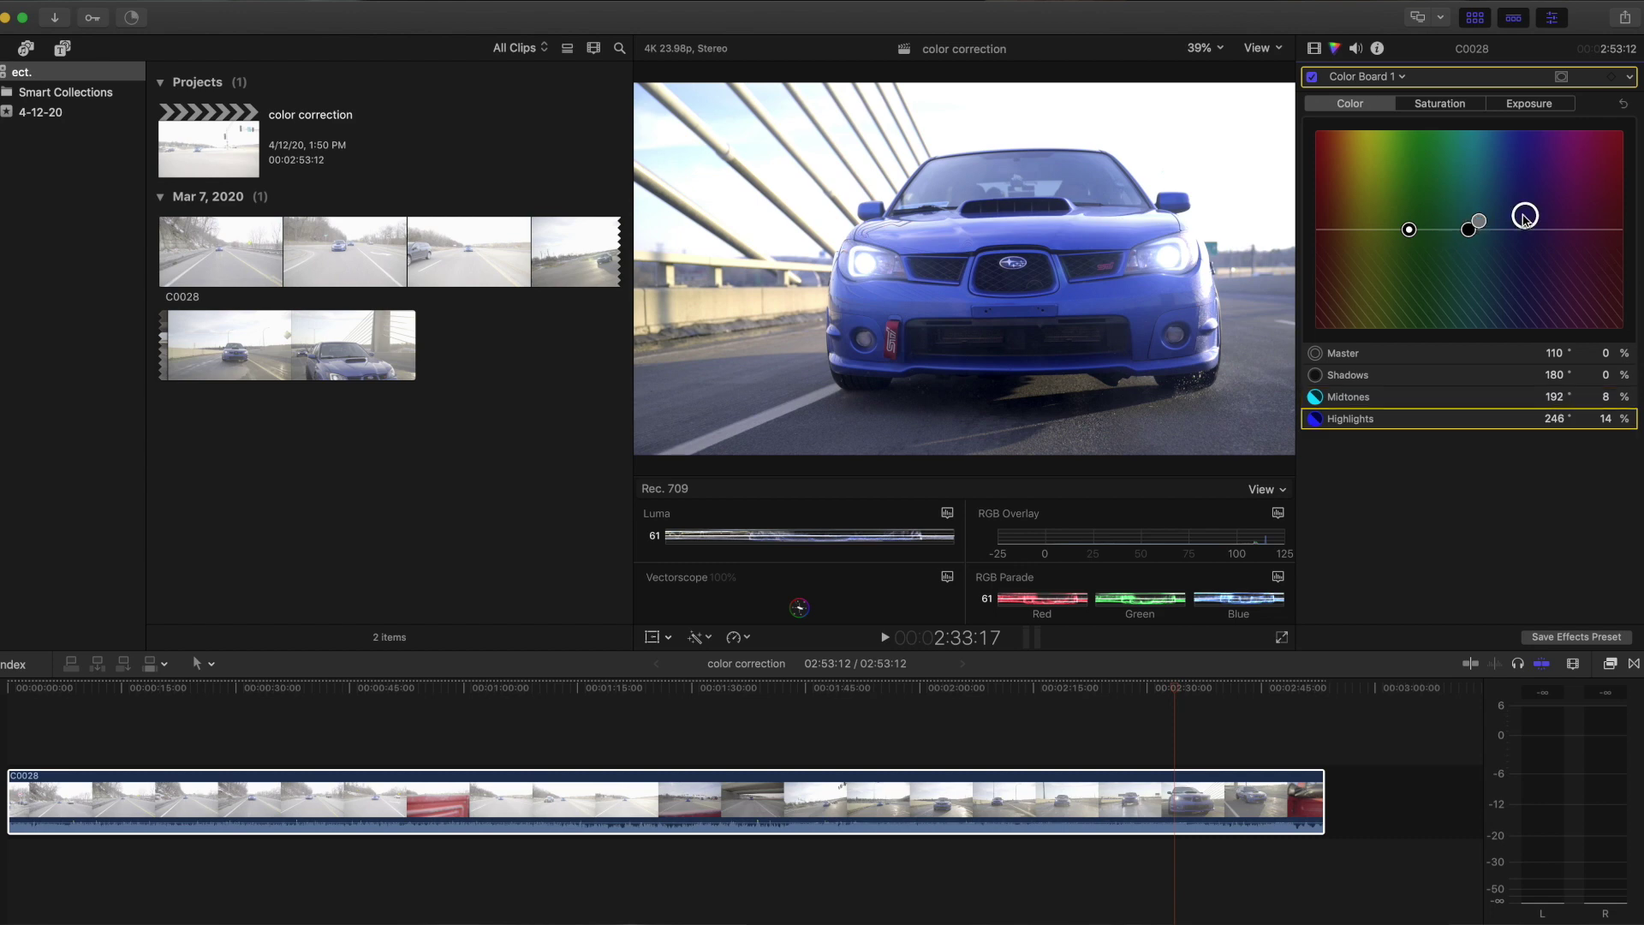
left_click_drag(1523, 215, 1522, 220)
Review the graded footage between about 2:33 and 2:37 and look over the clip's exposure, saturation and color settings.
left_click_drag(1171, 685, 1199, 709)
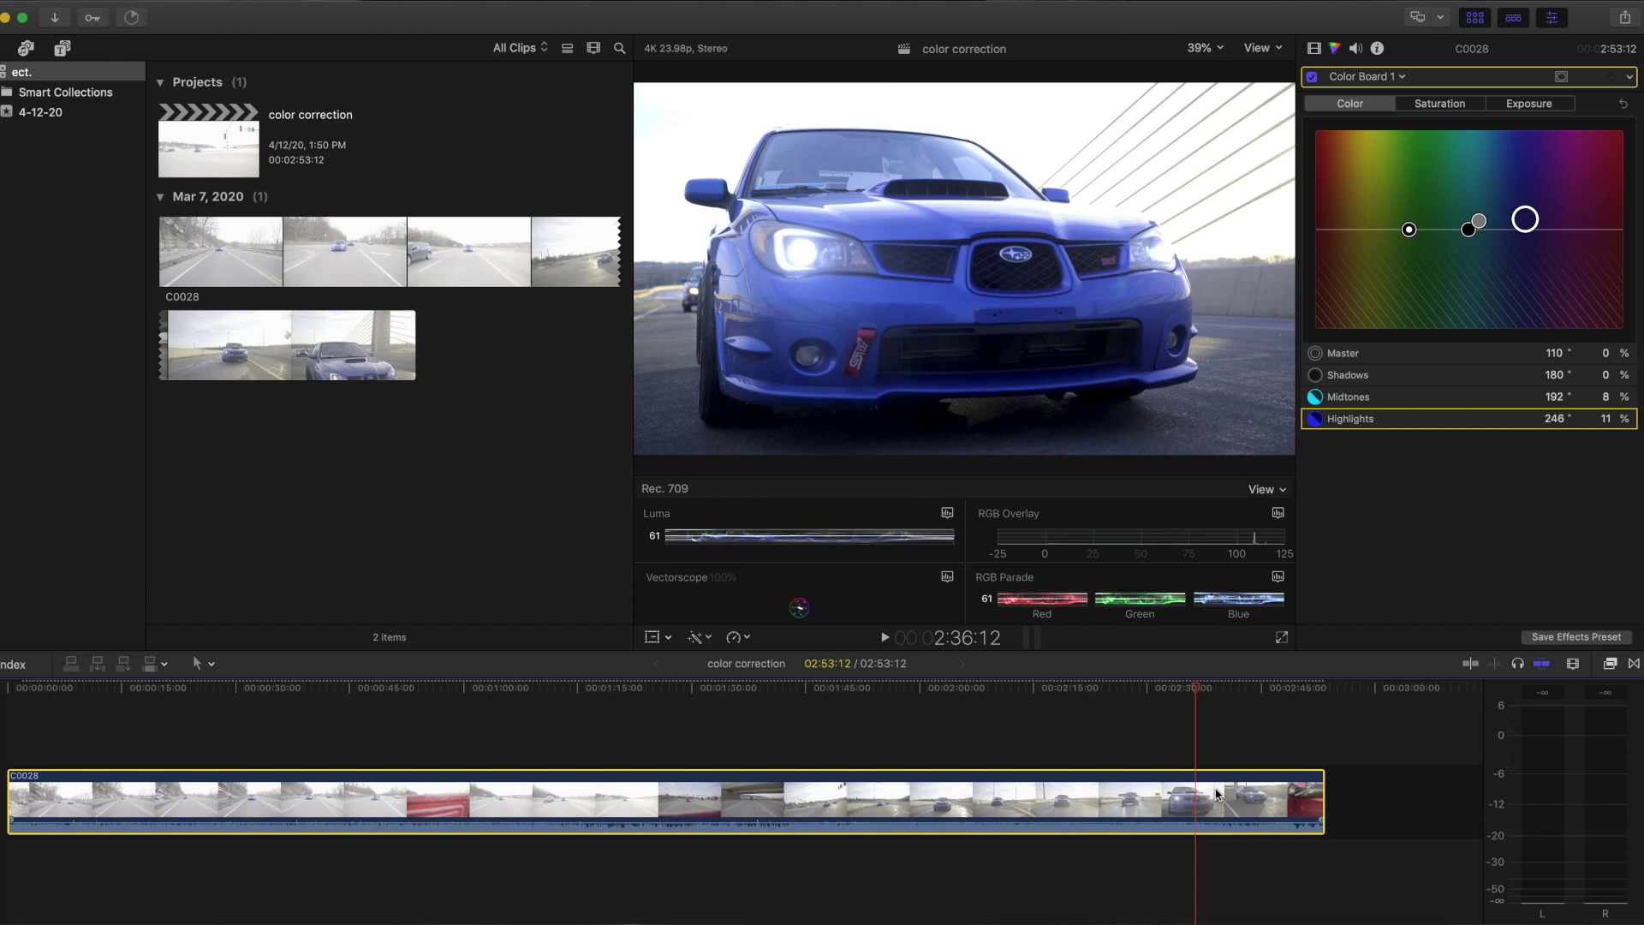
left_click(1203, 690)
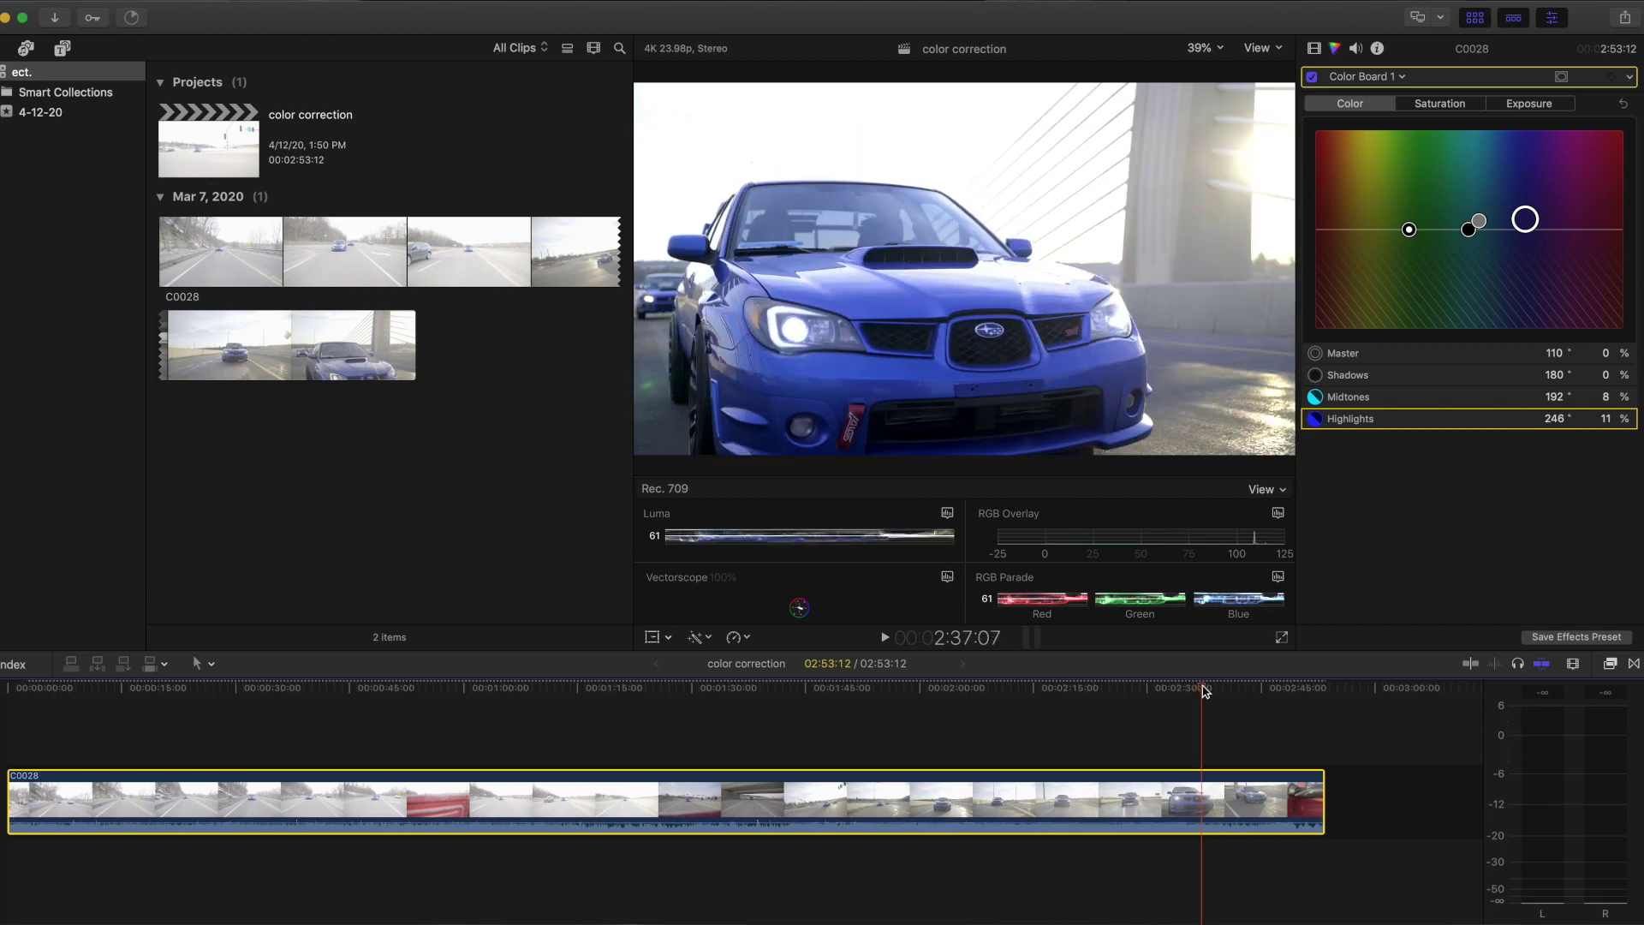
left_click_drag(1203, 687, 1174, 718)
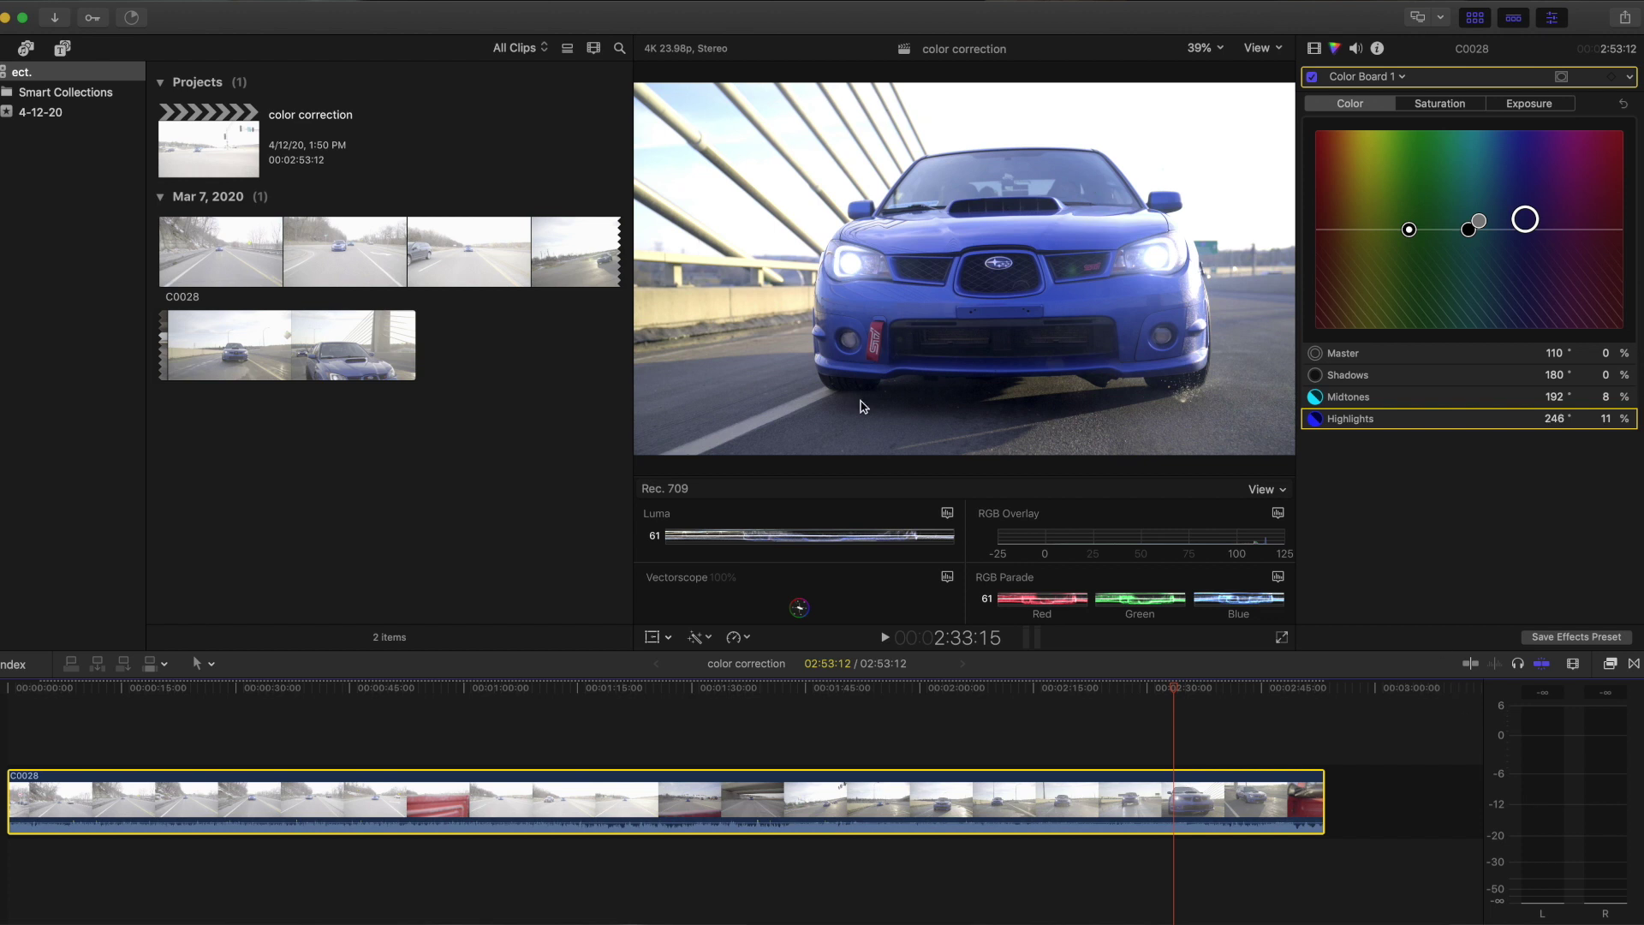
left_click(1546, 107)
left_click(1448, 103)
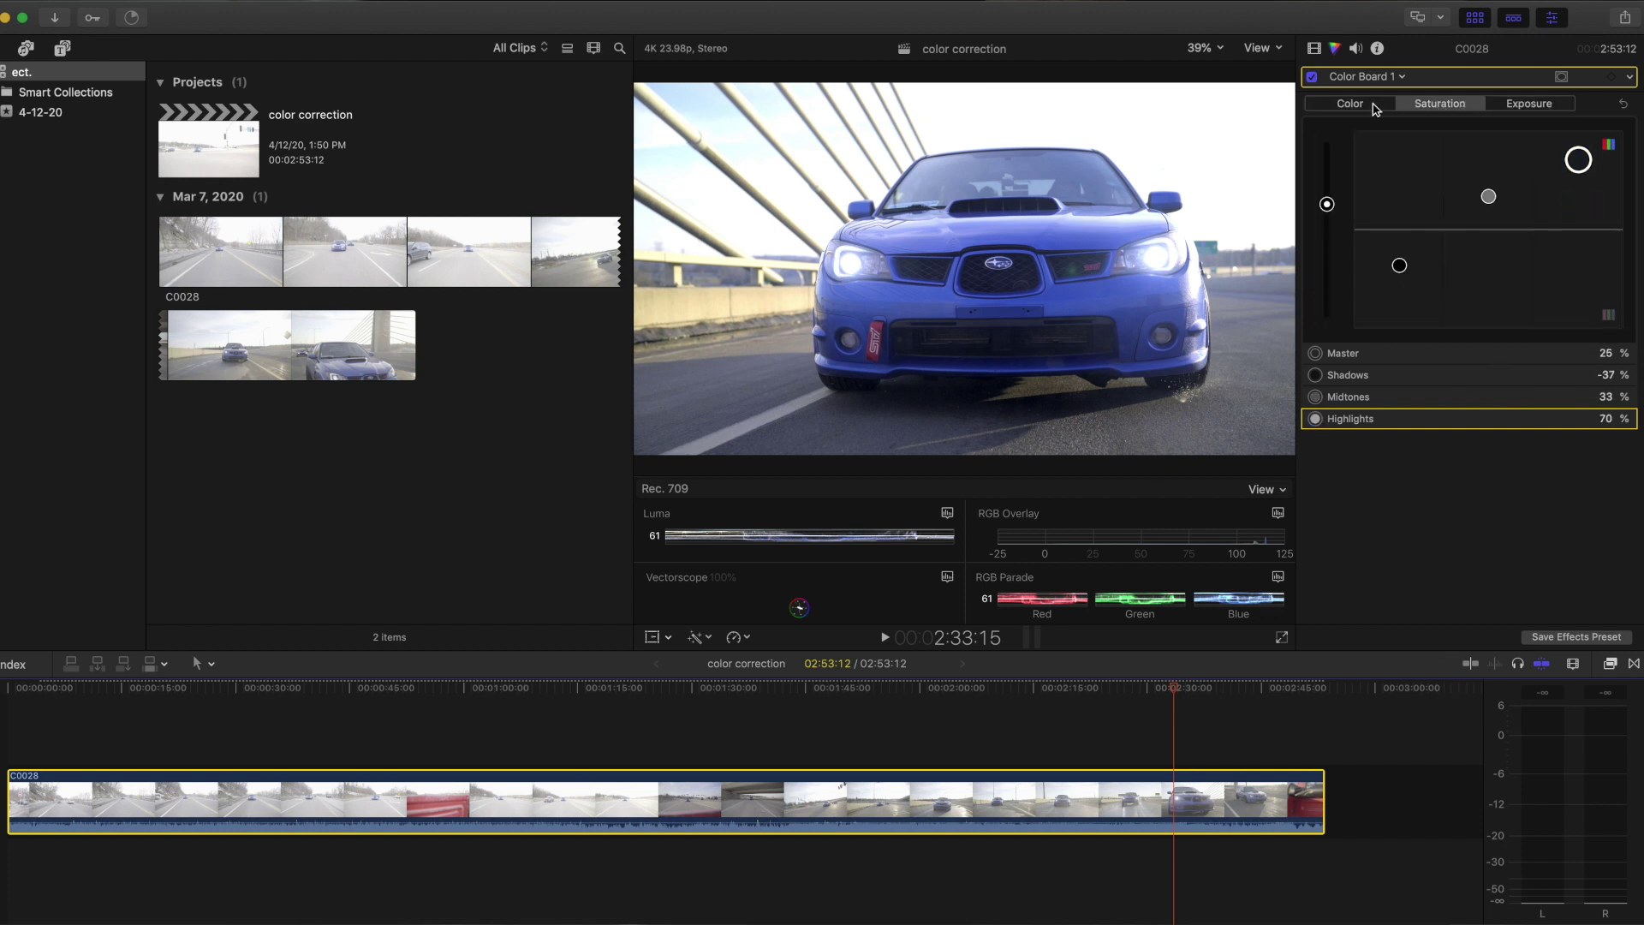
left_click(1362, 104)
left_click(1507, 103)
left_click(1467, 107)
left_click(1353, 104)
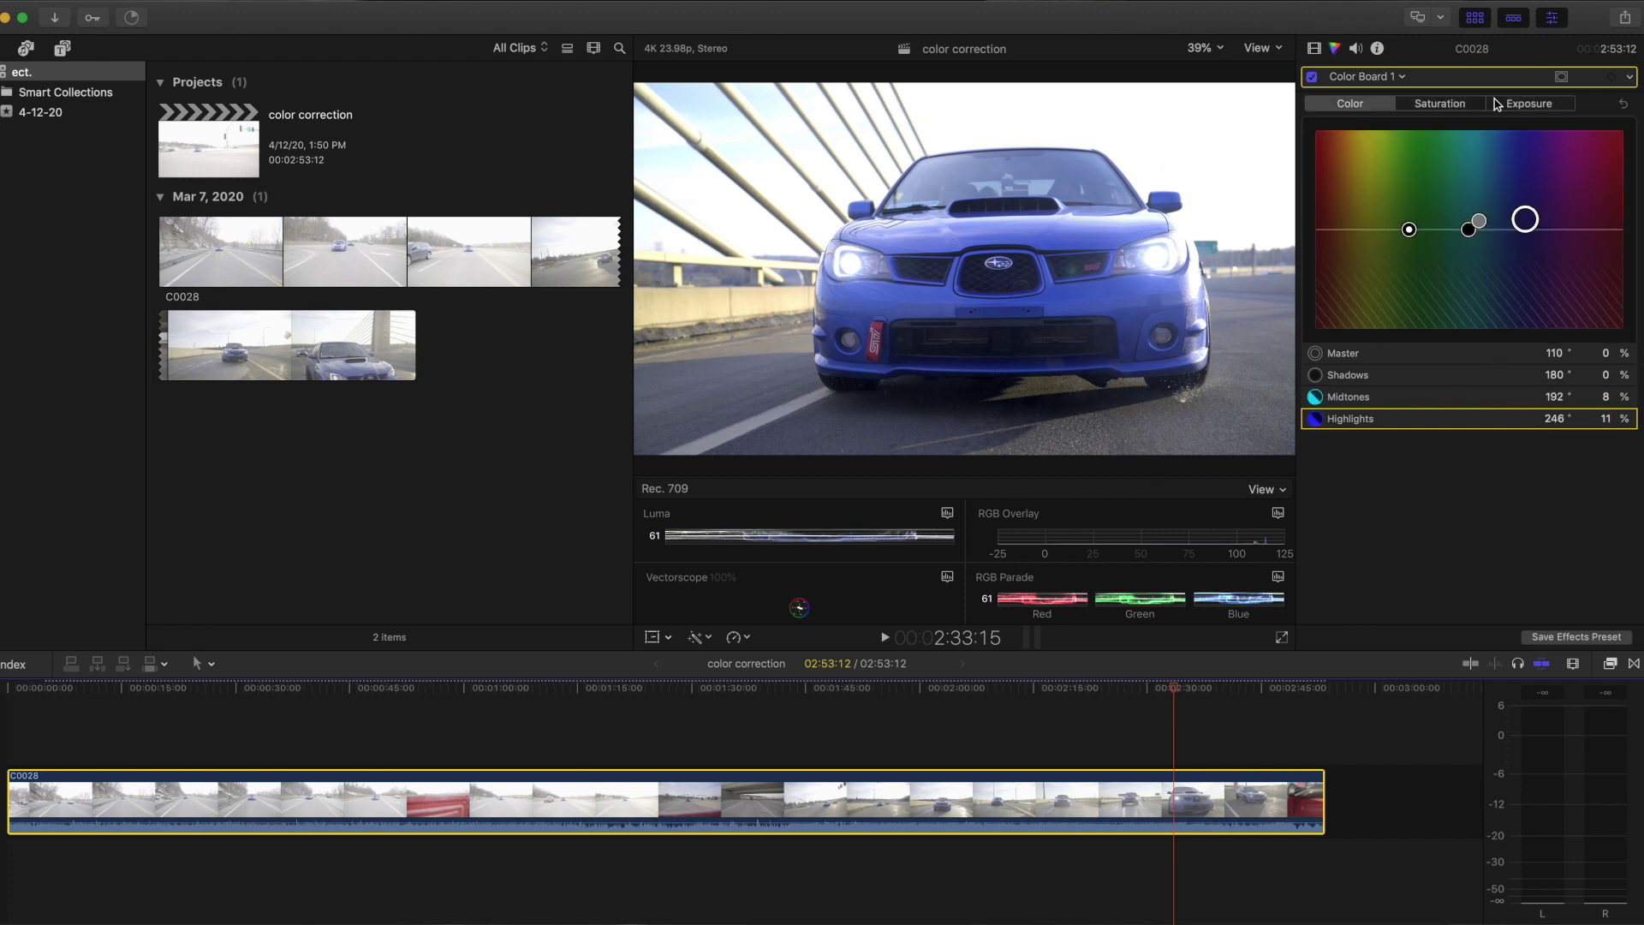
Toggle the Color Board 1 correction off and on to compare the footage before and after, leaving it enabled.
mouse_move(1373, 908)
left_click(1311, 77)
left_click(1311, 77)
left_click(1311, 77)
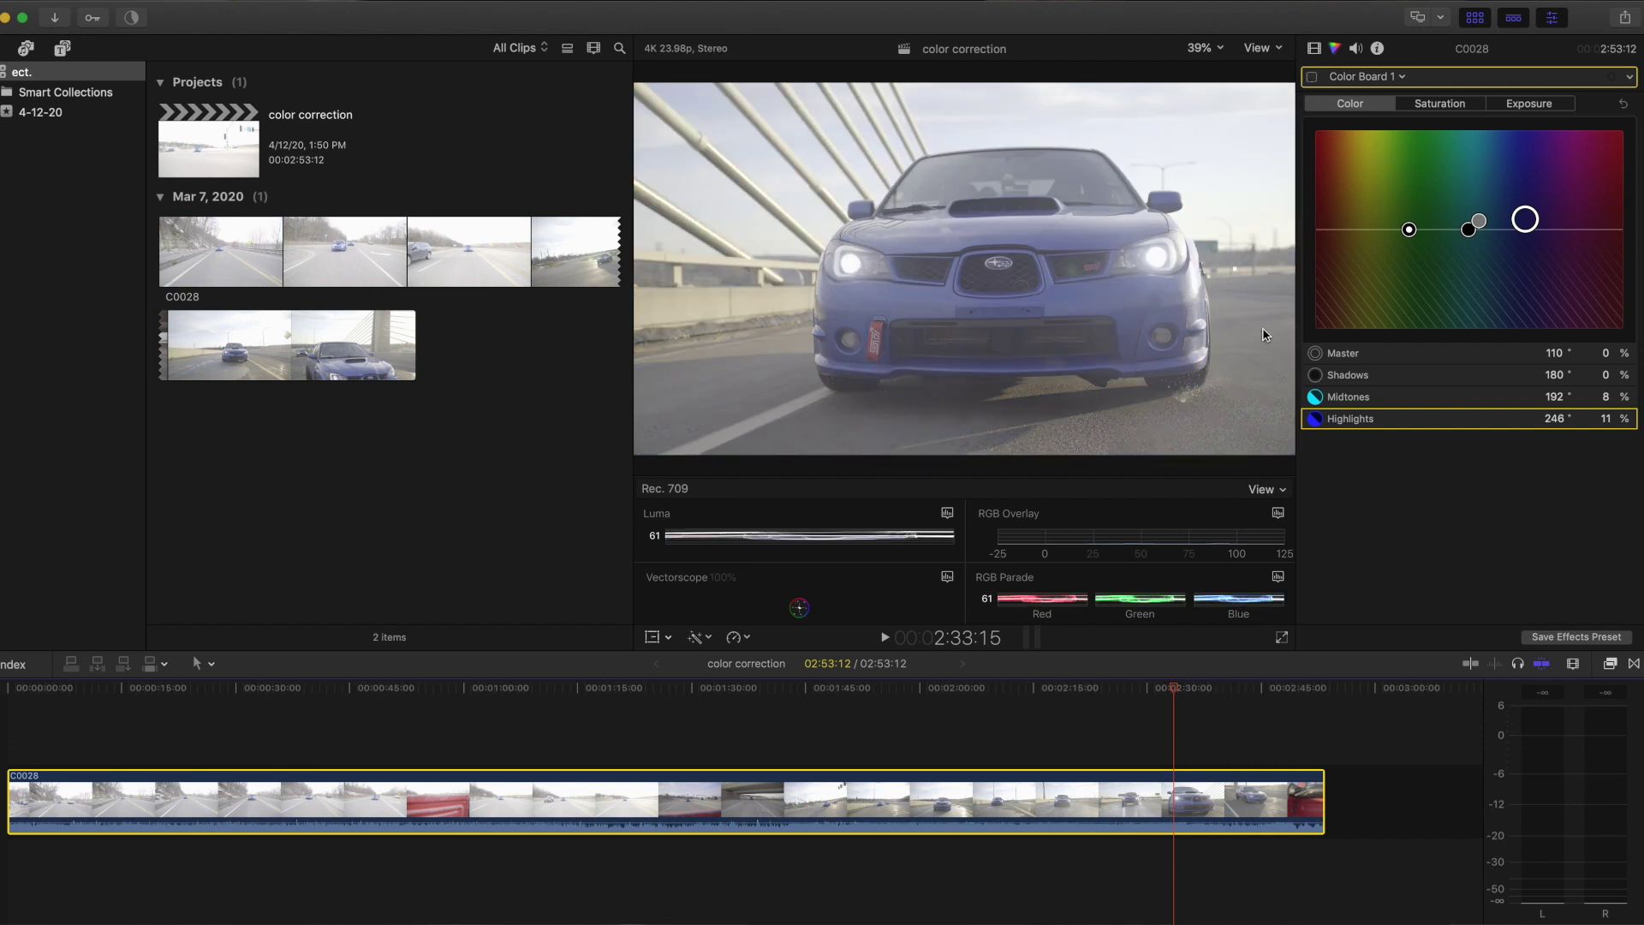
left_click(1311, 77)
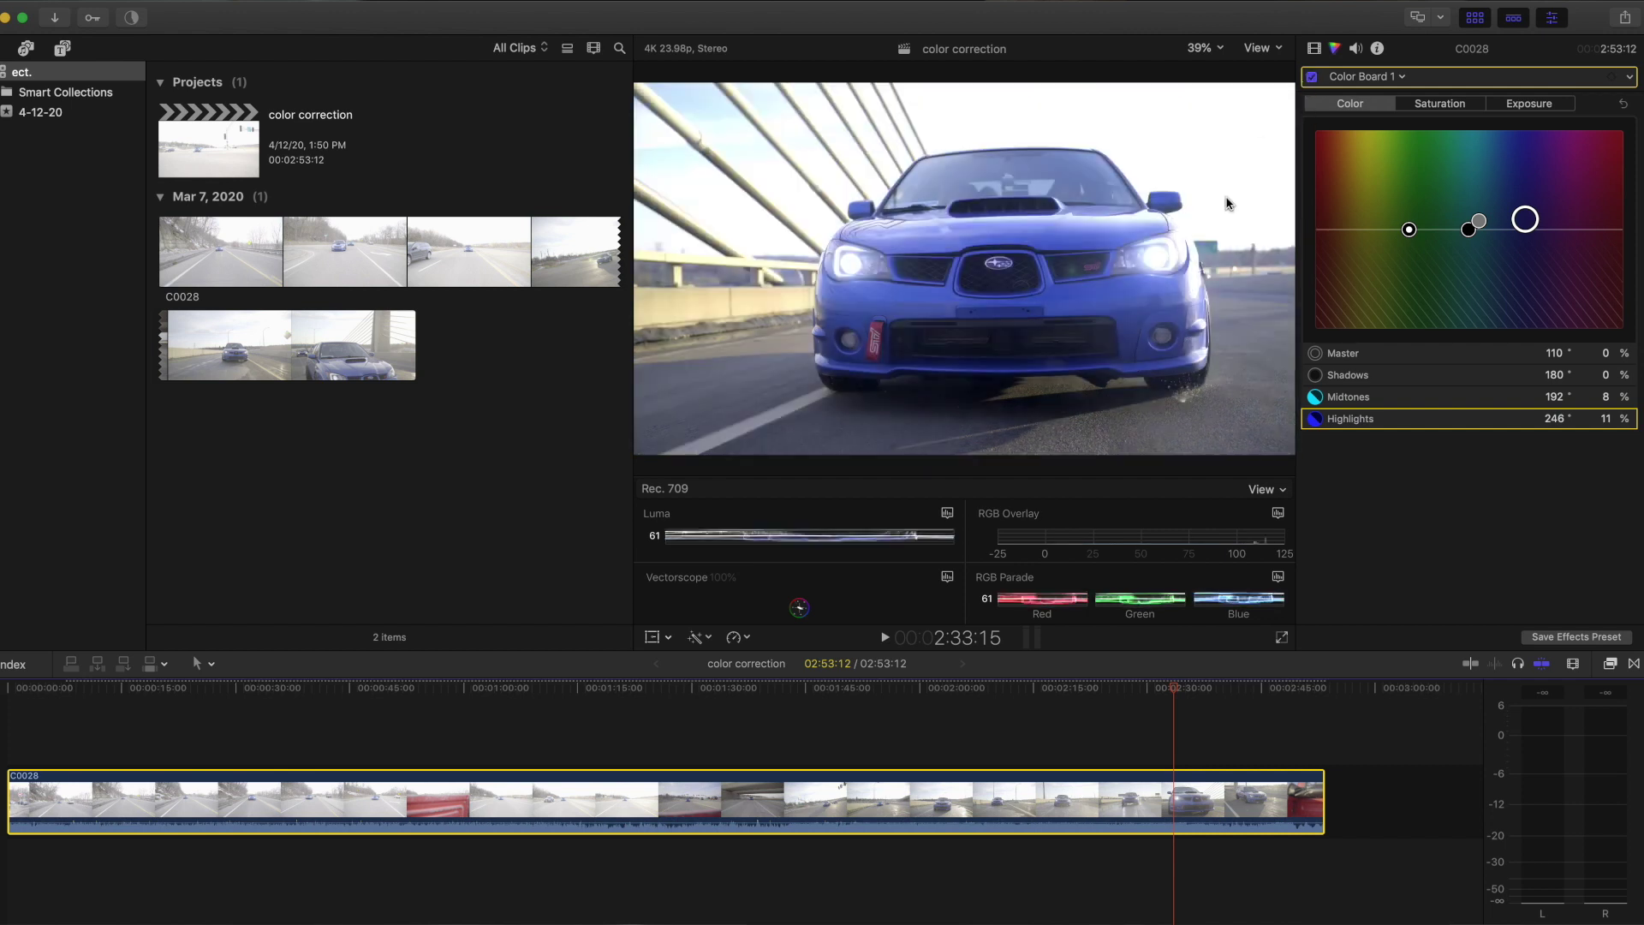
left_click(1311, 77)
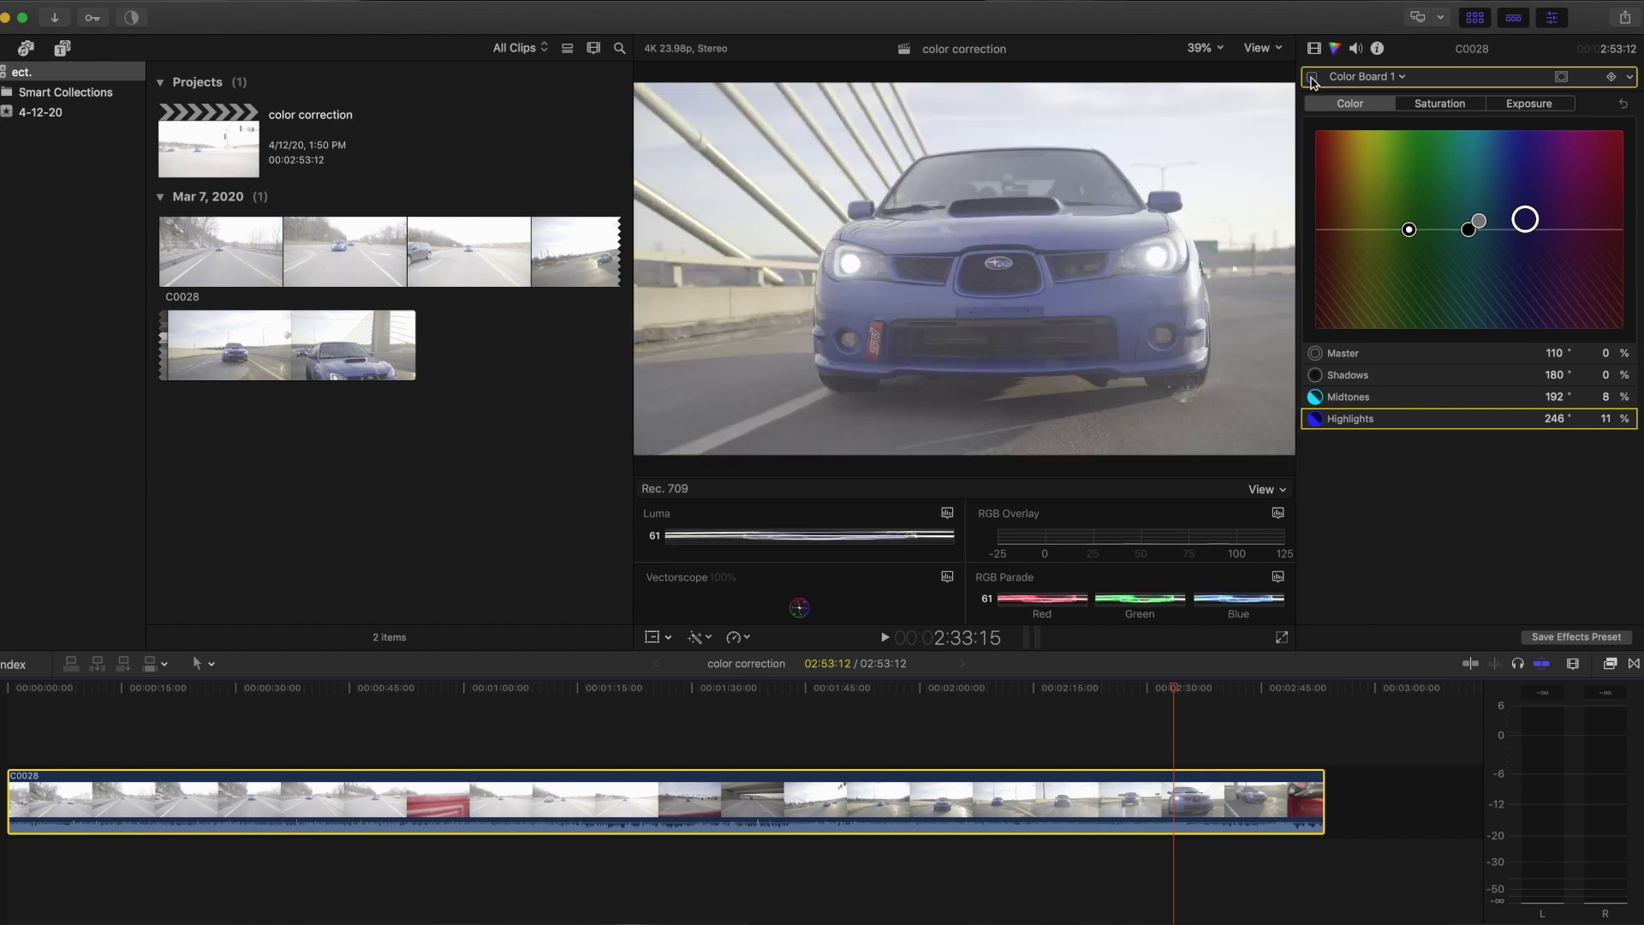
left_click(1311, 77)
left_click(1311, 77)
left_click(1311, 77)
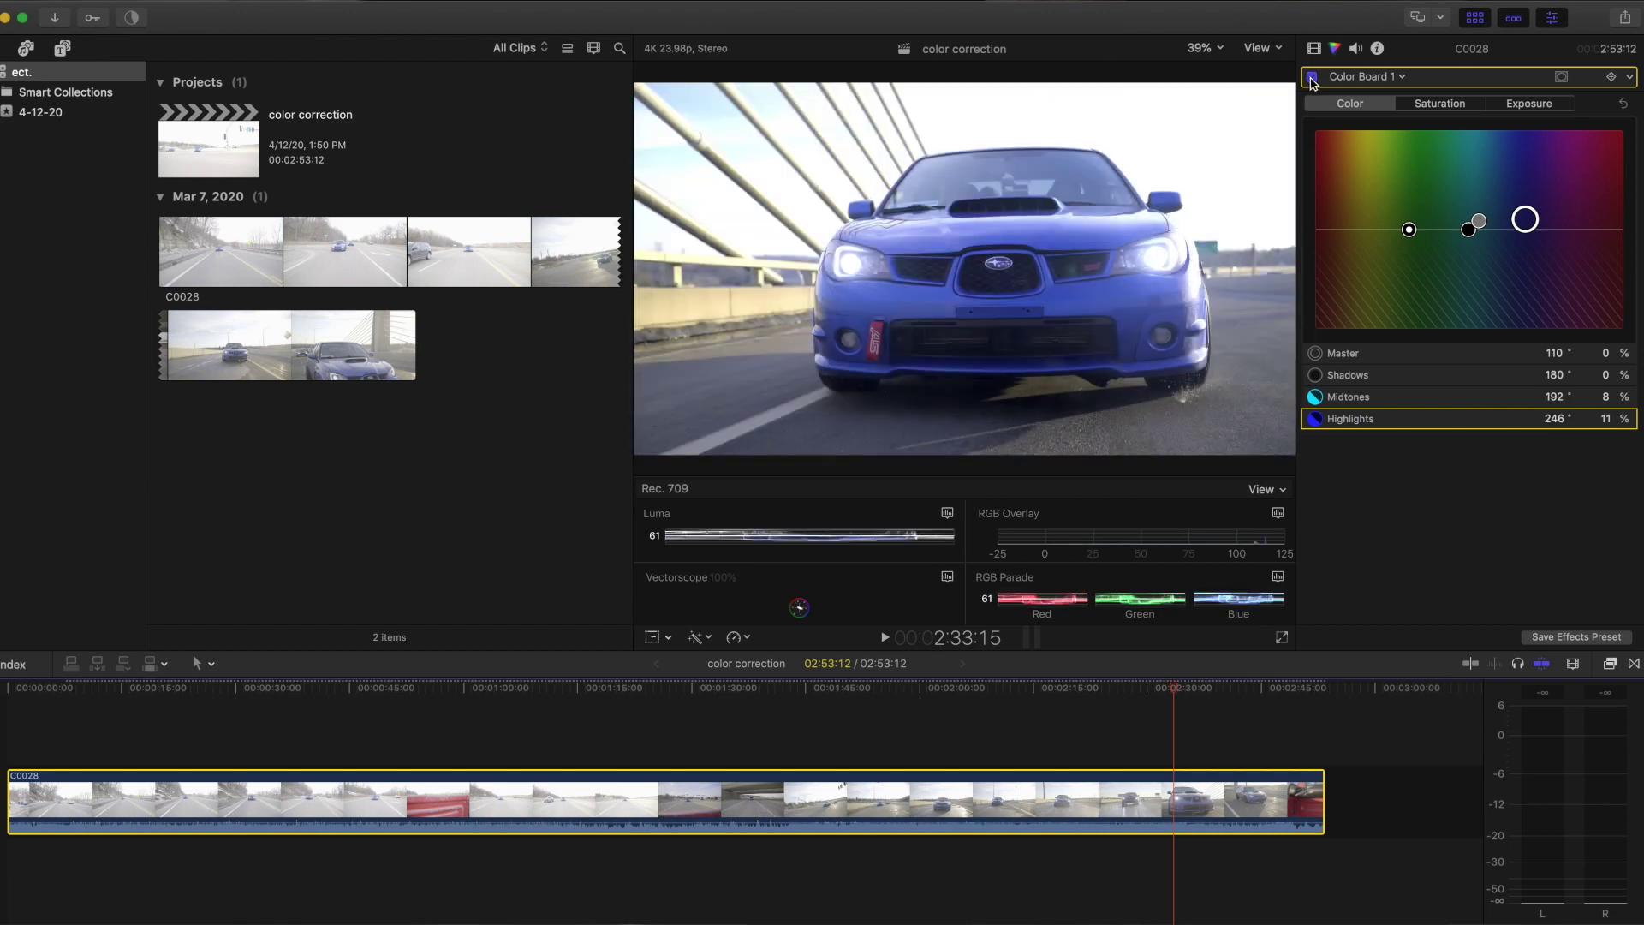